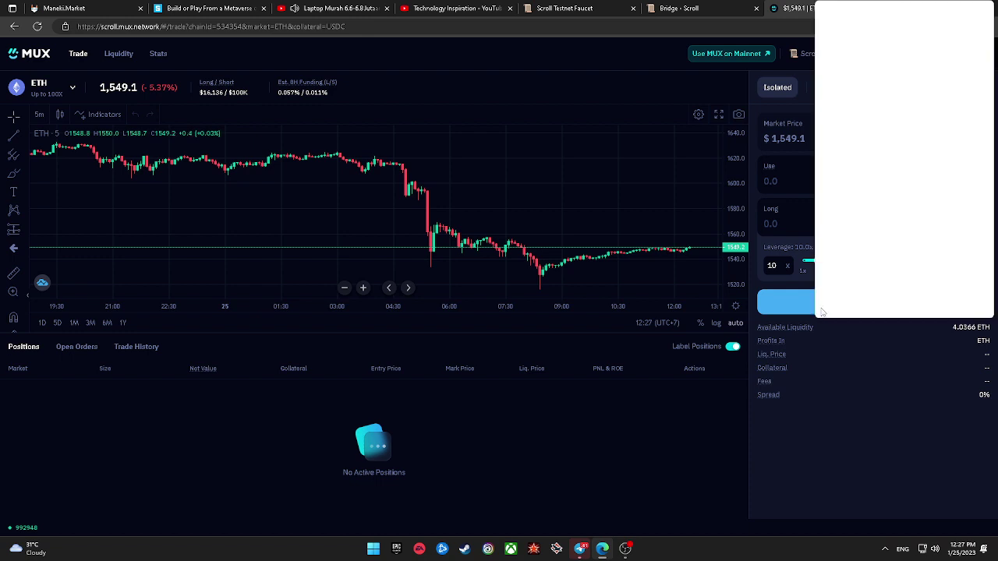
Approve adding the Scroll Pre Alpha Testnet network in MetaMask, switch to it, and open the connected account's details on MUX.
left_click_drag(840, 8, 647, 94)
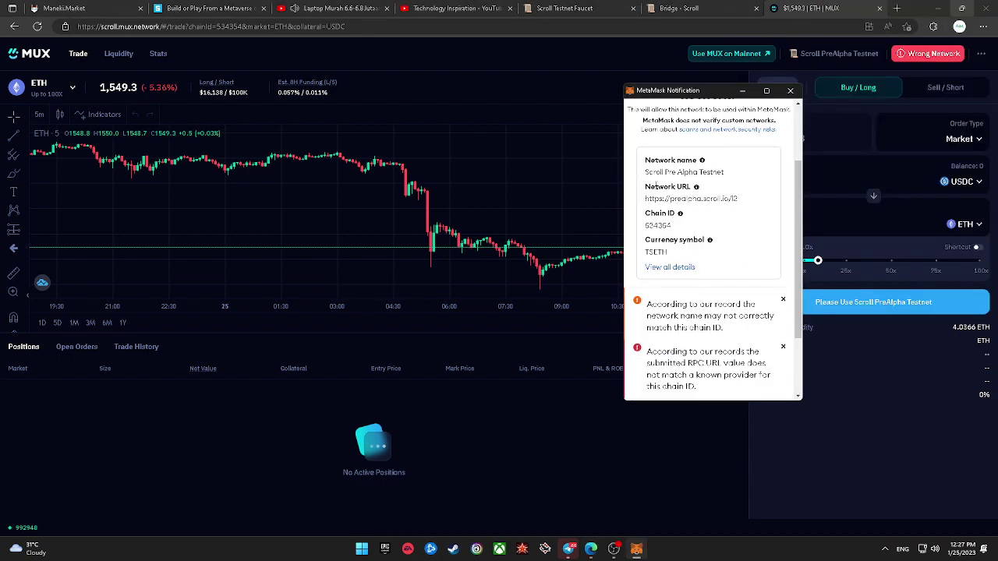
scroll(725, 226, "down", 2)
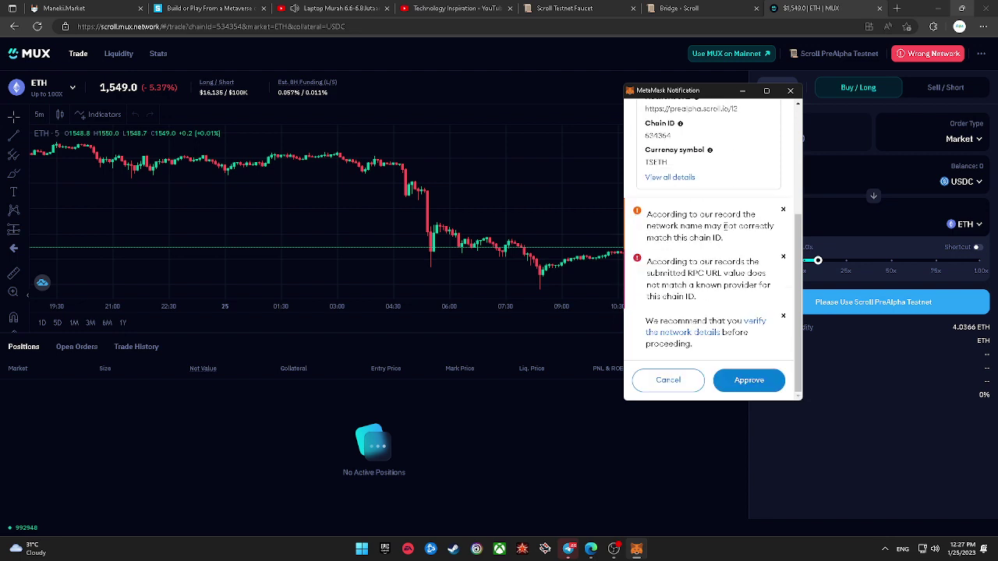
left_click(748, 380)
left_click(747, 379)
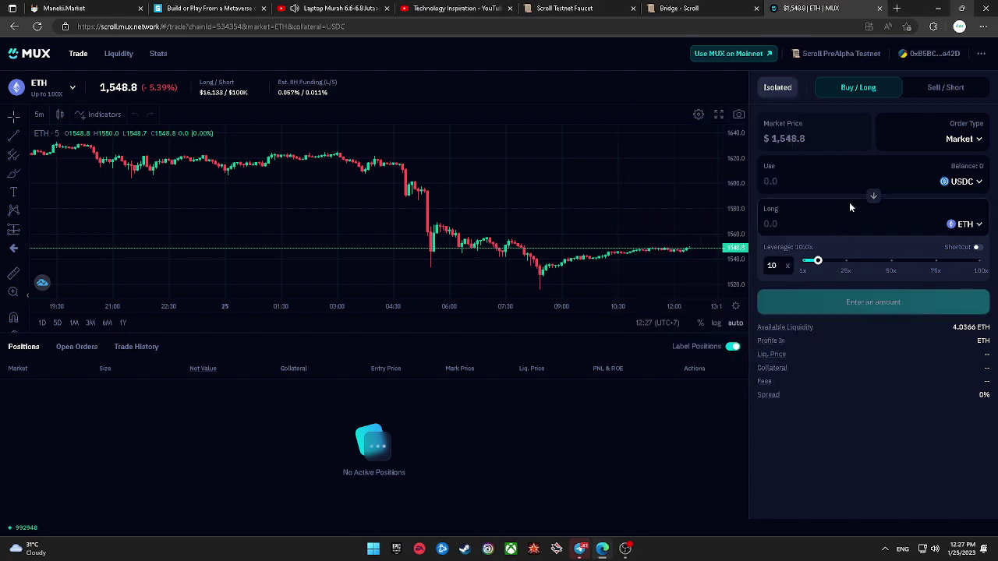
left_click(927, 53)
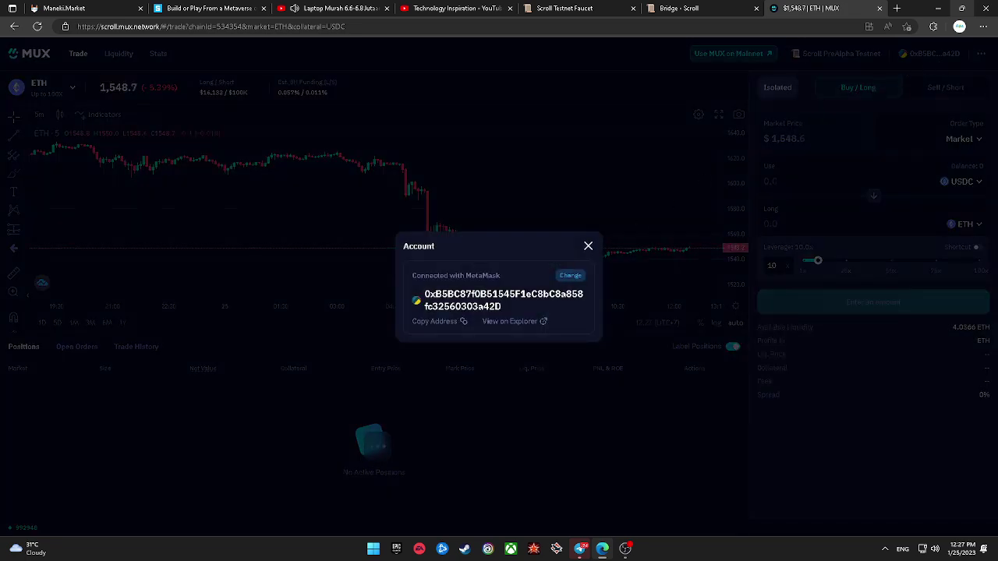
Connect MetaMask's Account 2 to the Scroll Testnet Faucet site.
left_click(665, 9)
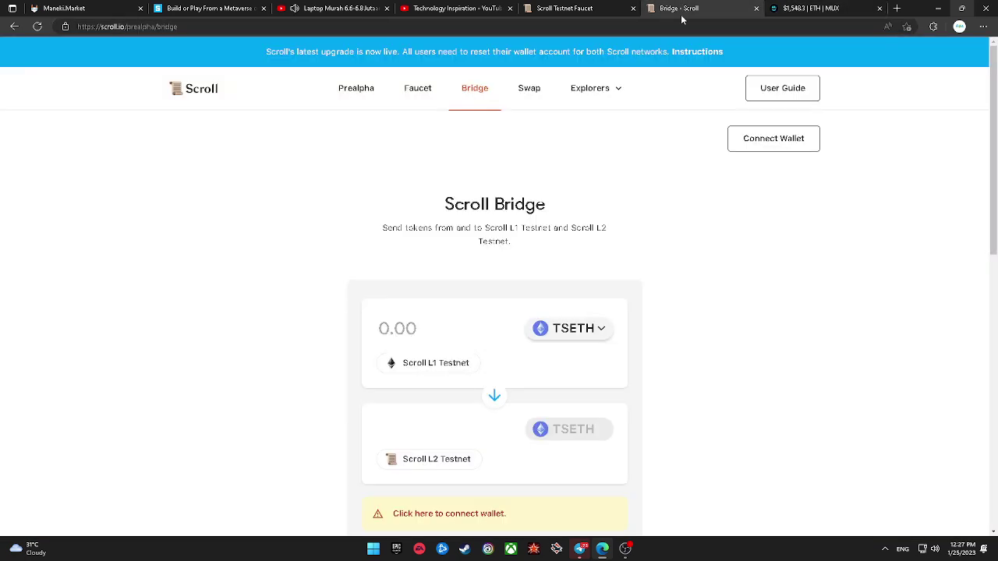
left_click(584, 8)
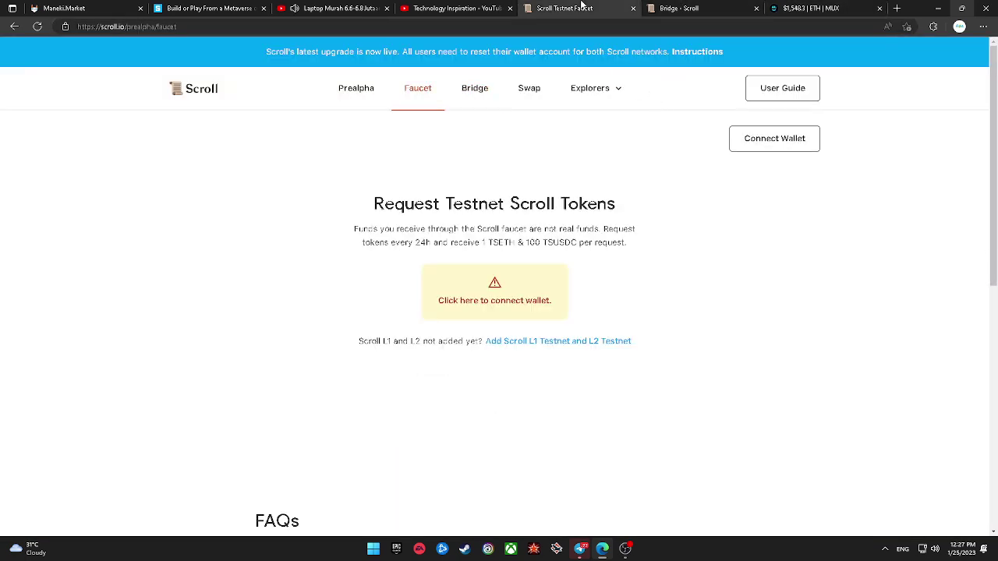
left_click(499, 299)
left_click(468, 228)
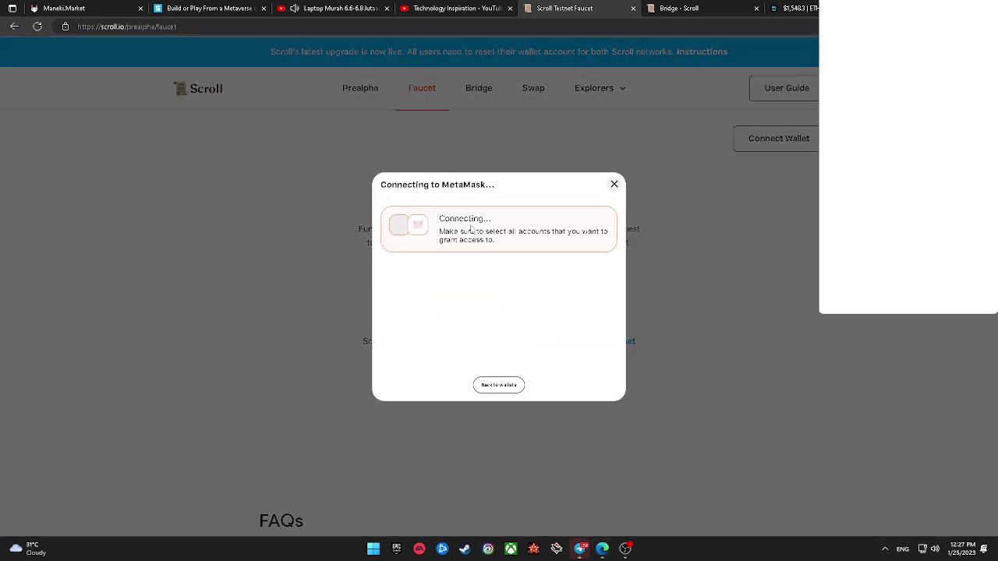
left_click_drag(879, 12, 612, 116)
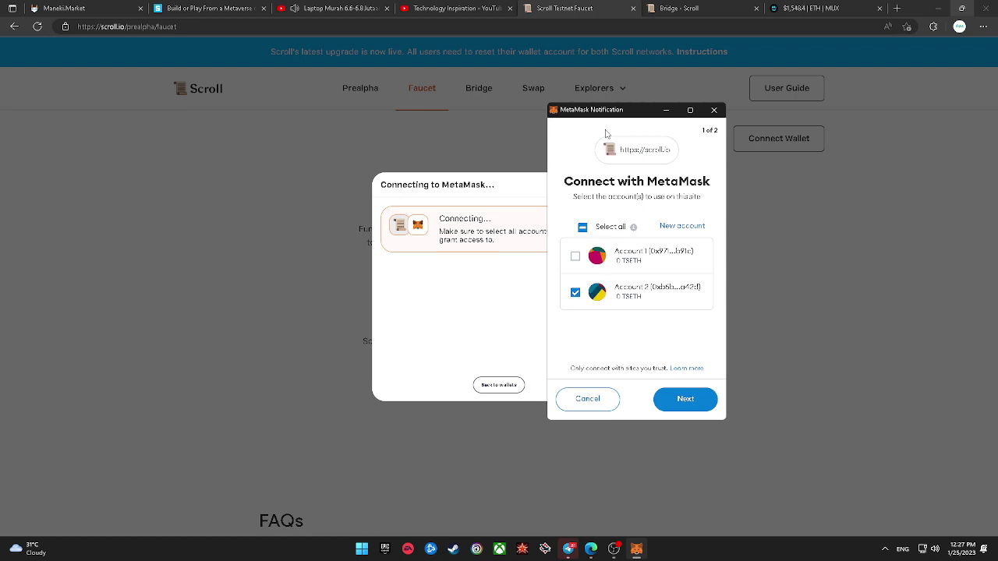
left_click(693, 399)
left_click(694, 399)
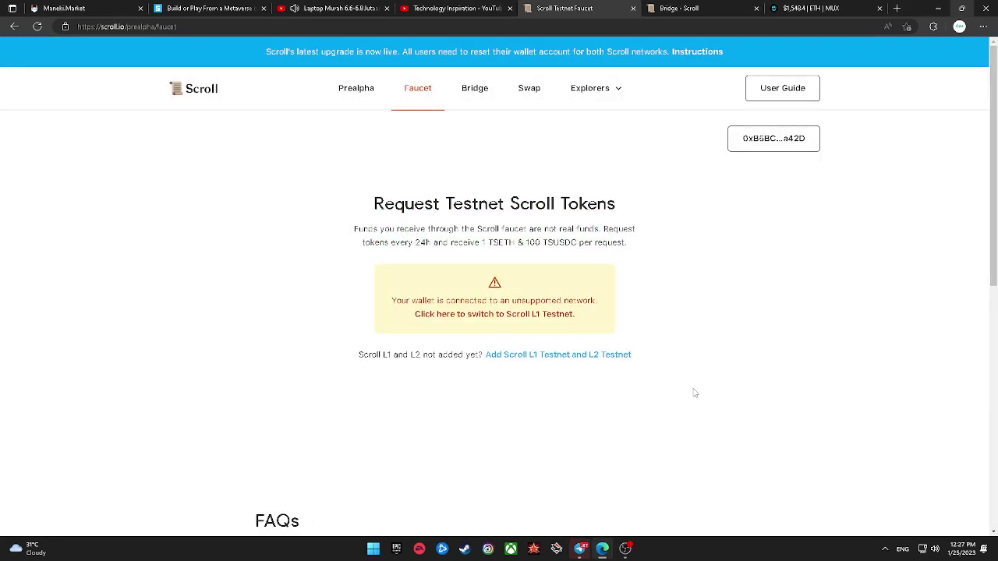
Approve adding the Scroll L1 Testnet network in MetaMask and switch the wallet to it.
left_click(478, 315)
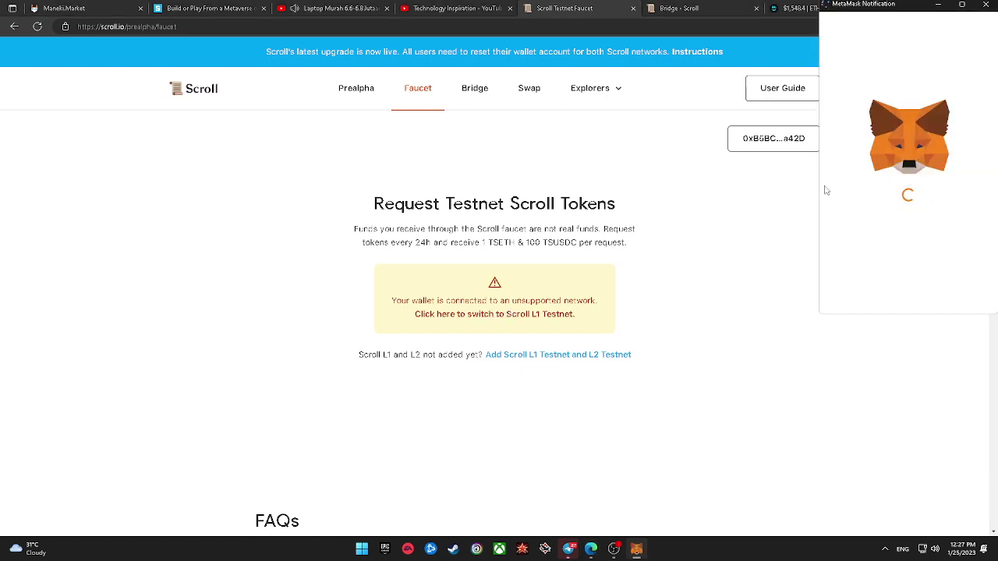
scroll(860, 267, "down", 4)
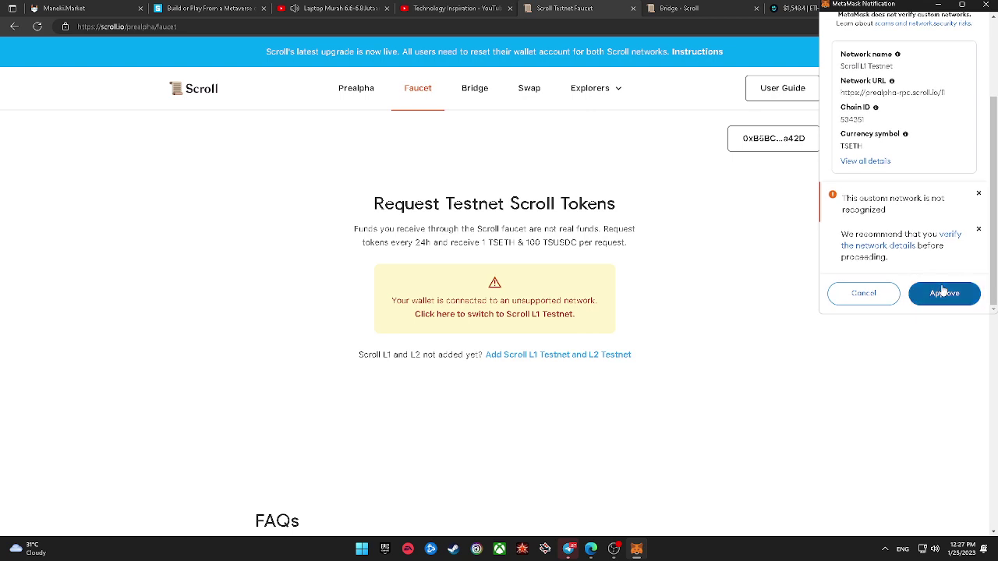
left_click(943, 290)
left_click(943, 290)
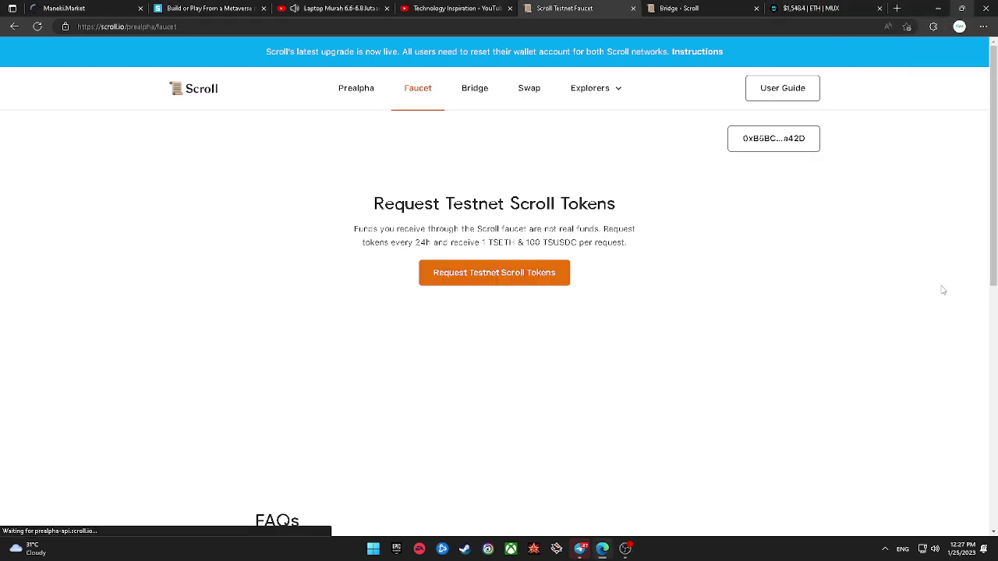
Request testnet Scroll tokens from the faucet and complete the captcha by selecting every sunflower image.
left_click(534, 272)
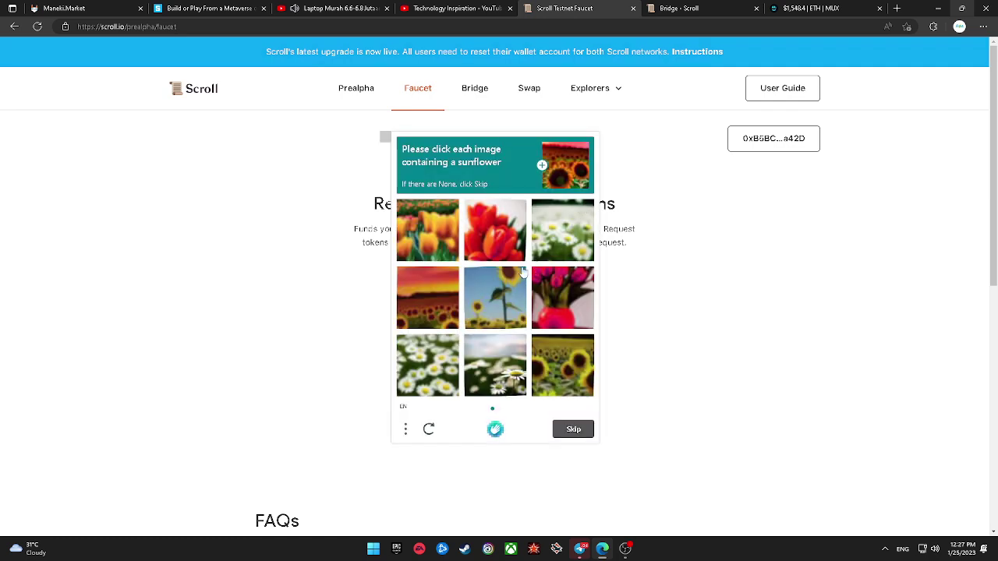
left_click(554, 353)
left_click(494, 294)
left_click(448, 296)
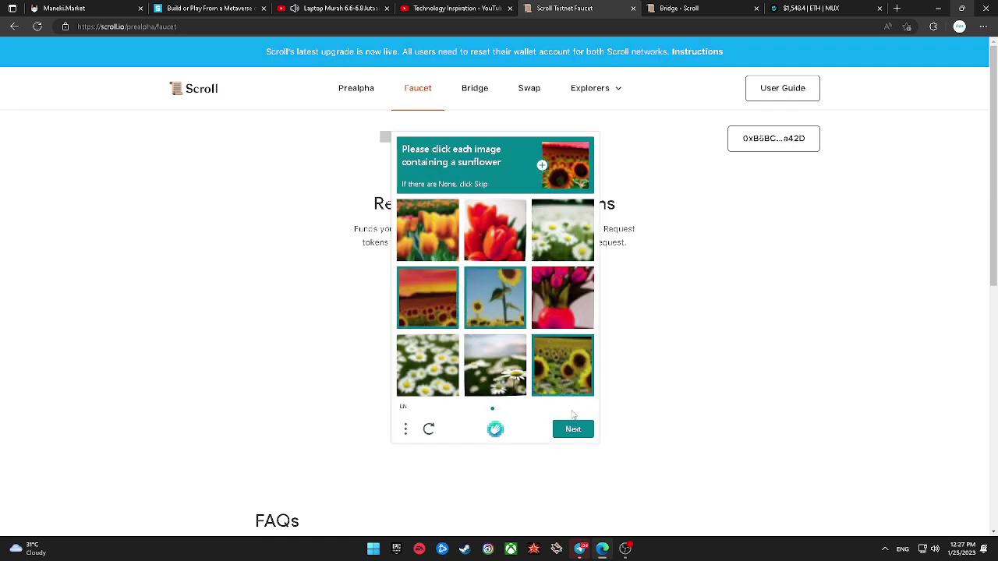
left_click(573, 430)
left_click(431, 360)
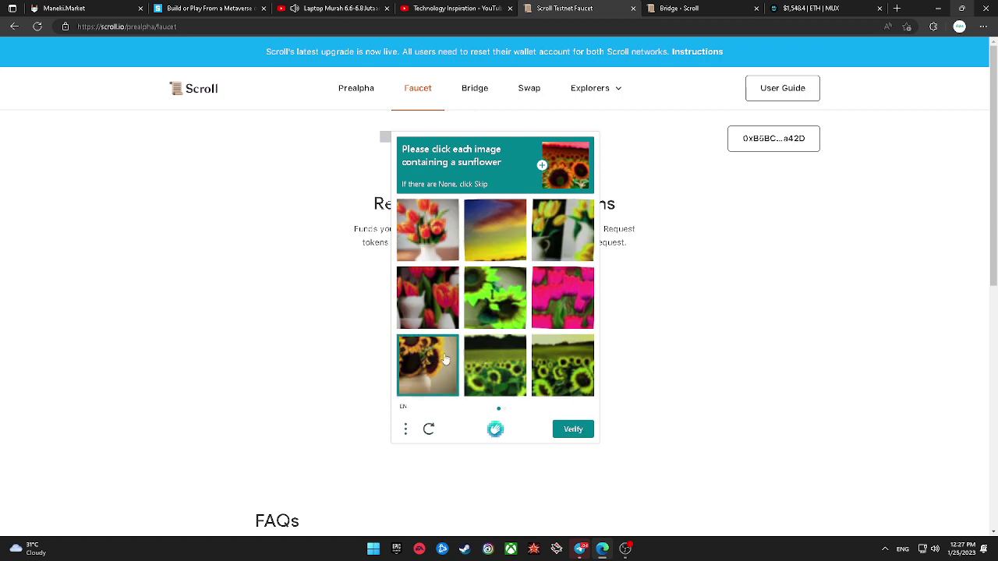
left_click(491, 365)
left_click(536, 362)
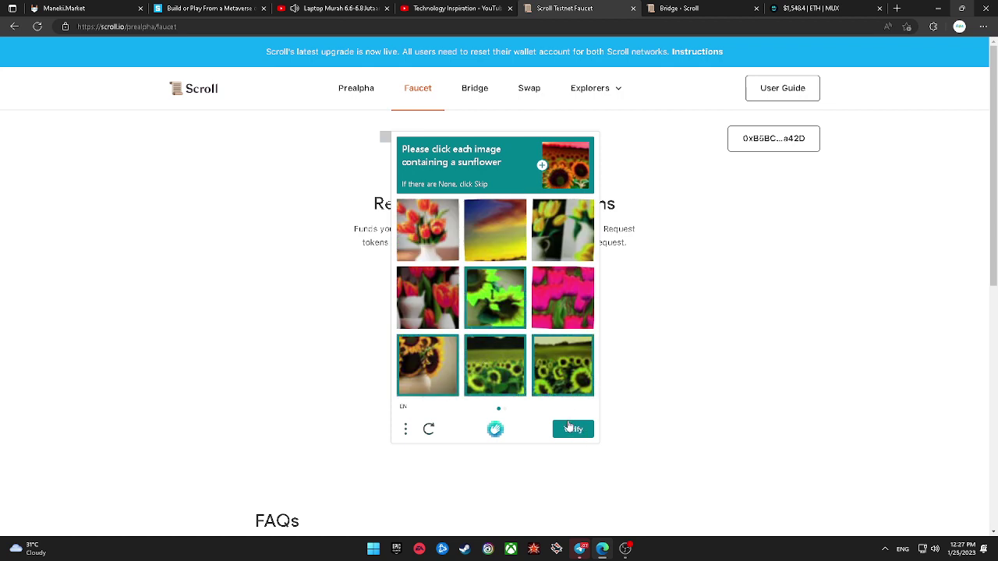
left_click(570, 428)
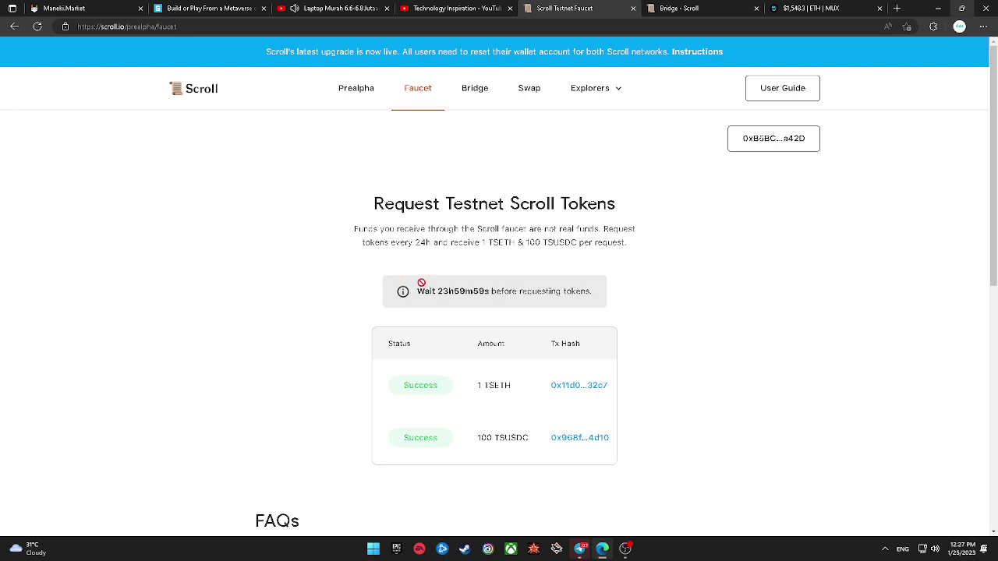
Look up the 1 TSETH faucet transaction in the Scroll explorer and return to the faucet page.
scroll(401, 281, "down", 2)
left_click(553, 235)
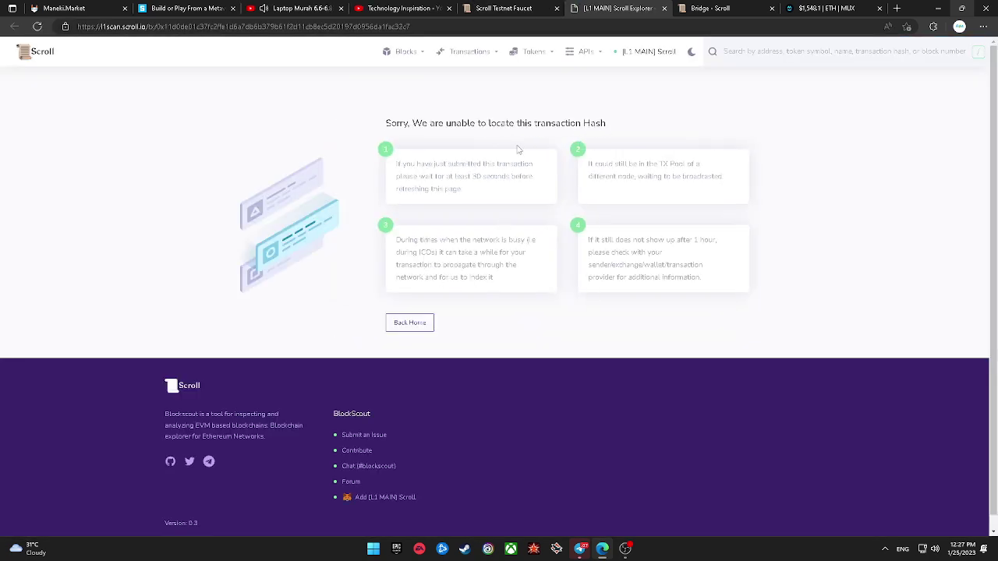
left_click(664, 8)
scroll(449, 257, "down", 4)
scroll(454, 257, "up", 6)
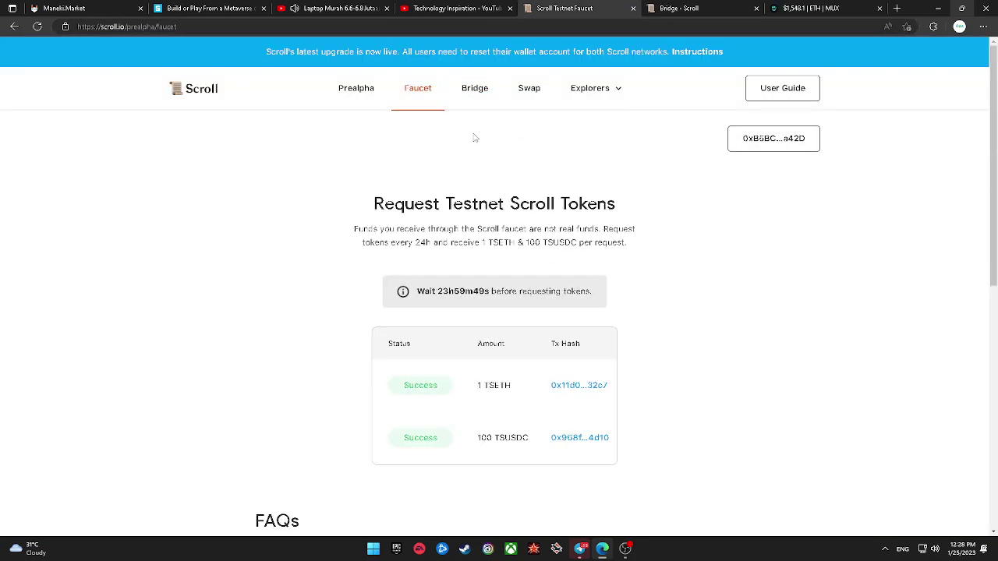
Connect the MetaMask wallet to the Scroll Bridge page and dismiss the connection dialog.
left_click(660, 8)
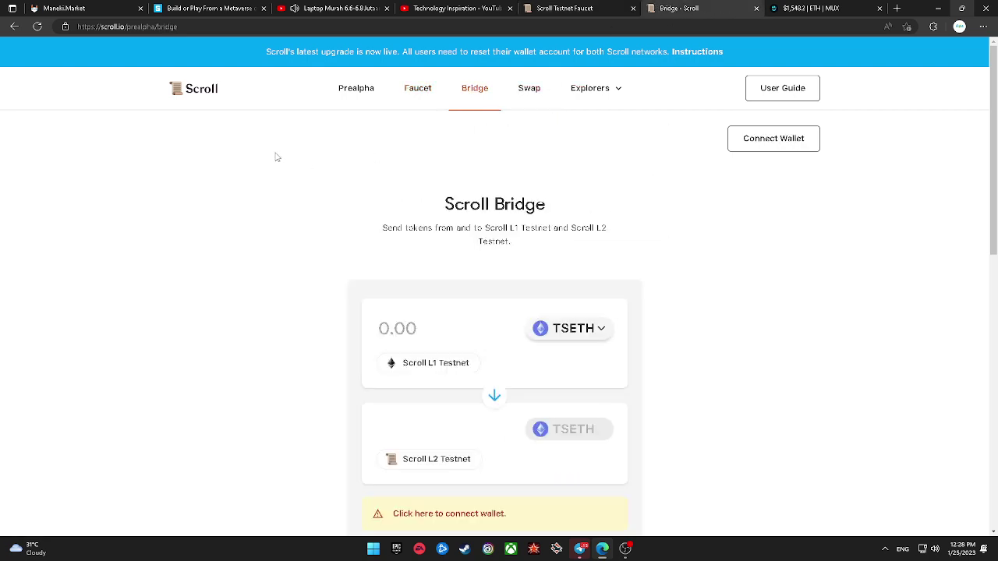
left_click(796, 145)
left_click(414, 231)
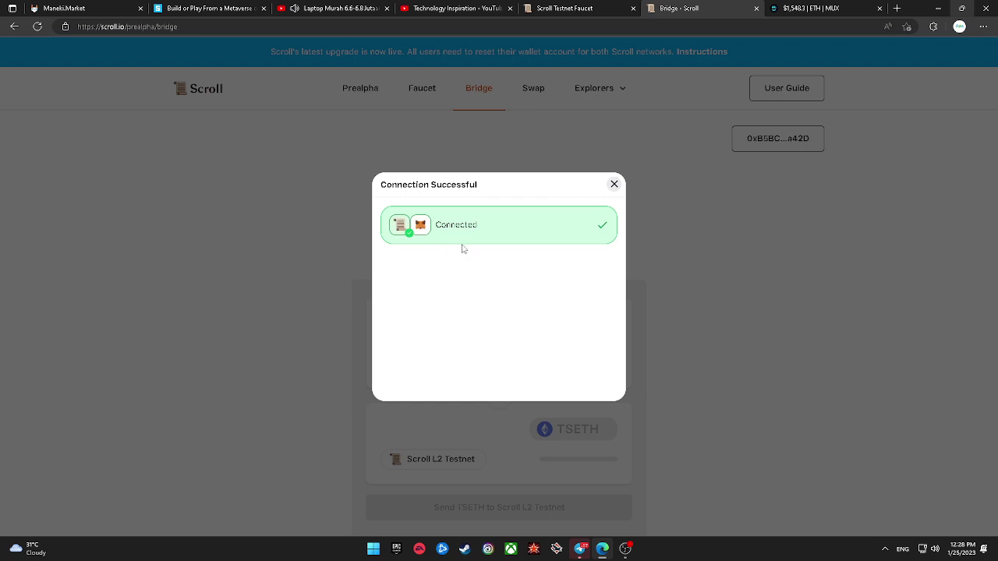
left_click(614, 185)
Try an amount of 1 TSETH for the transfer from Scroll L1 Testnet to Scroll L2 Testnet.
scroll(604, 278, "down", 2)
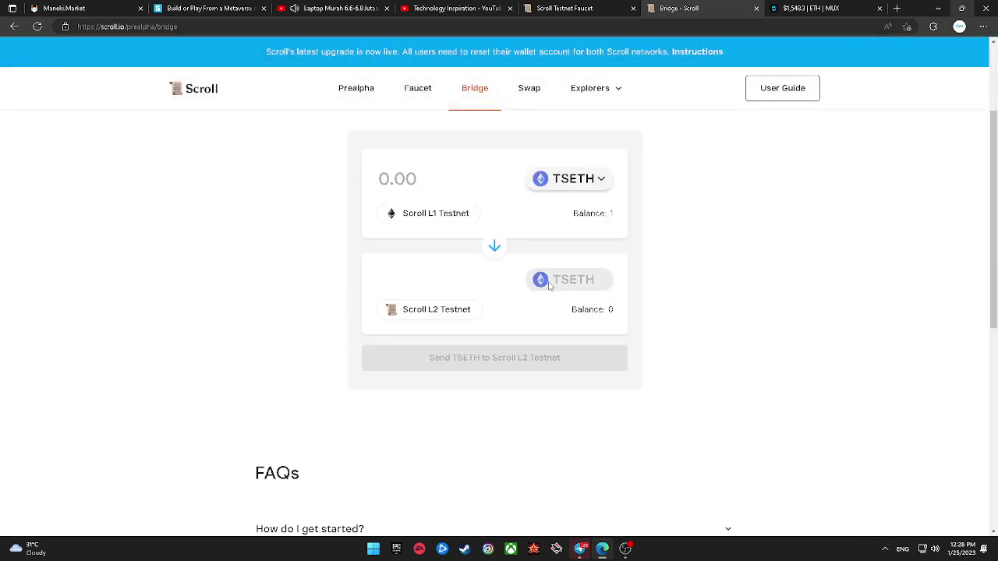
scroll(566, 251, "up", 1)
left_click(403, 239)
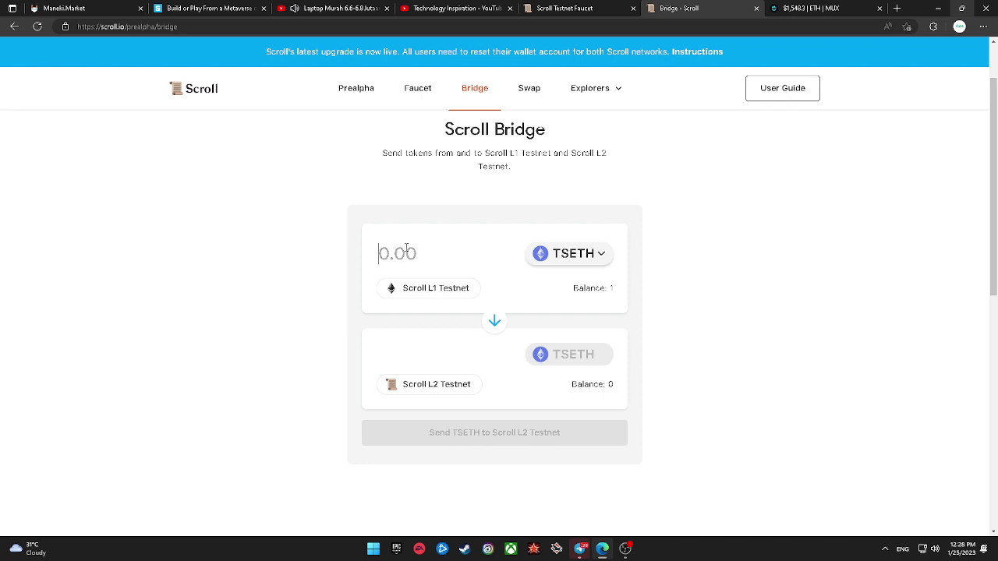
type("1")
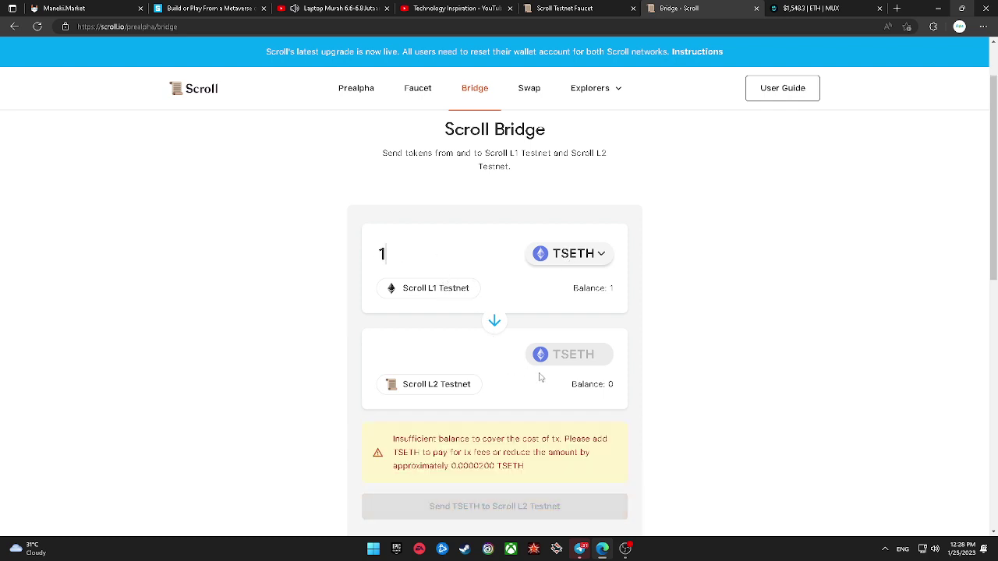
left_click_drag(451, 471, 482, 478)
left_click(544, 478)
Send 0.9 TSETH from Scroll L1 Testnet to Scroll L2 Testnet and confirm the transaction in MetaMask.
left_click(411, 251)
key("BackSpace")
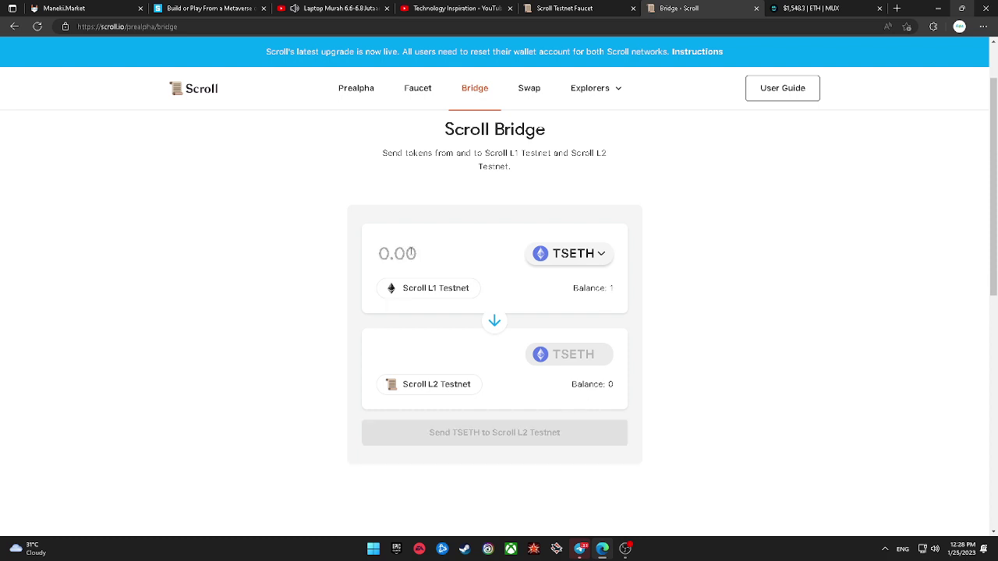
type("0.9")
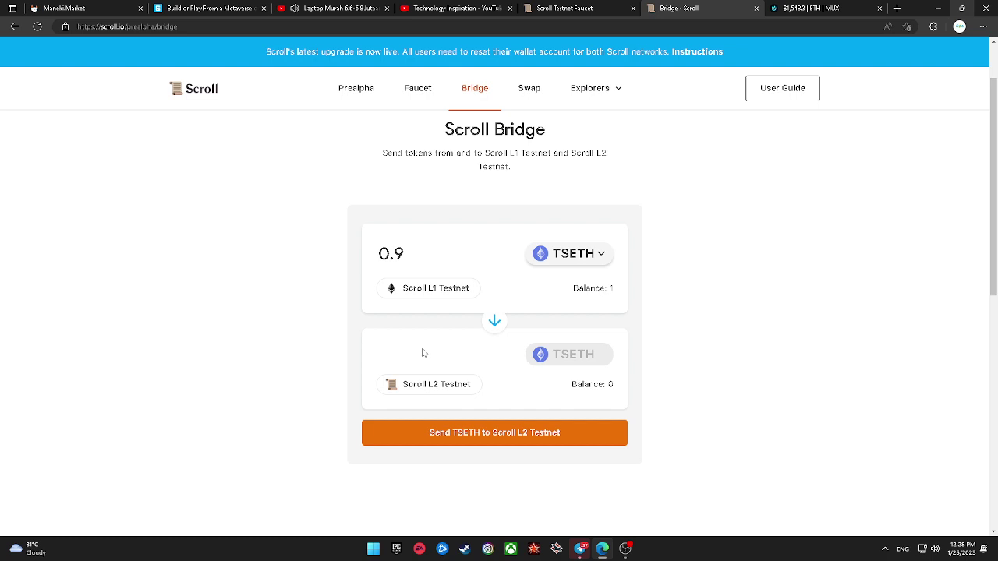
left_click(498, 434)
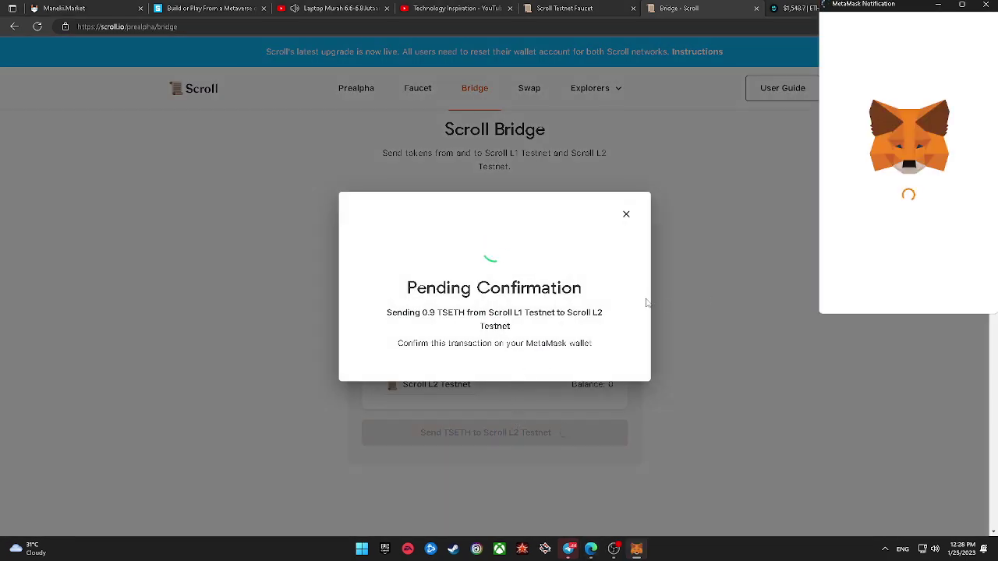
scroll(907, 237, "down", 2)
scroll(907, 237, "down", 3)
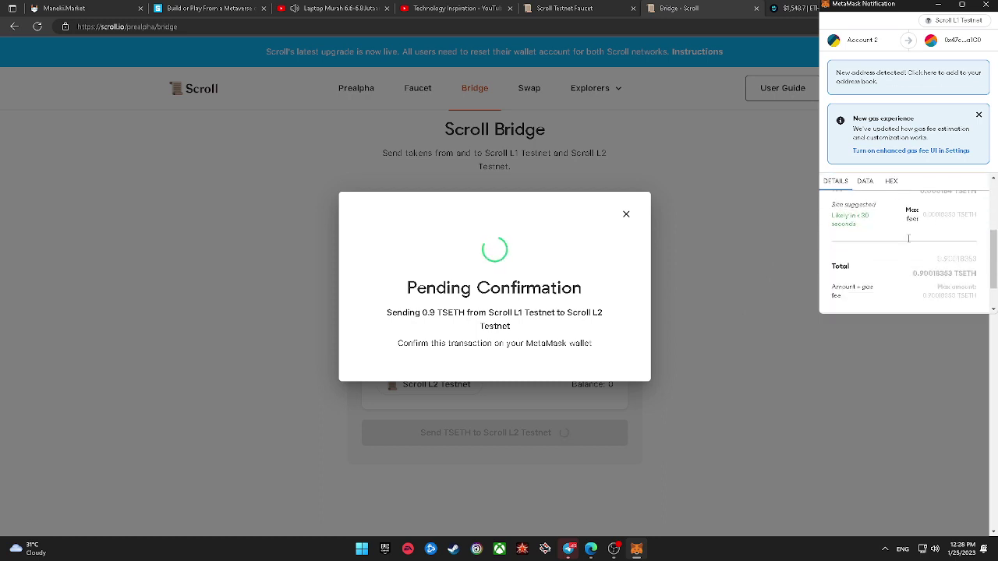
left_click(937, 292)
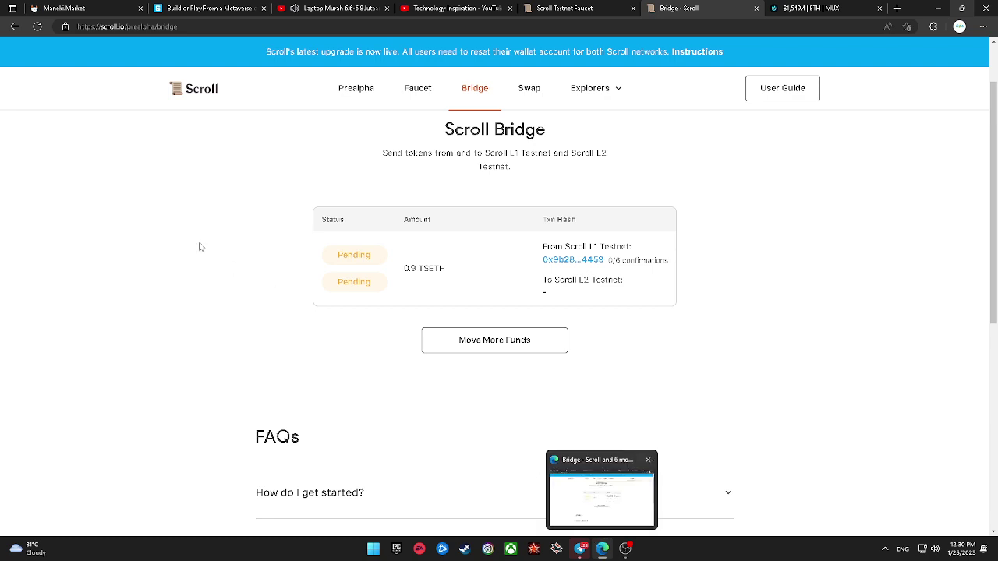
Reload the bridge page to check the L1 and L2 balances, and view Scroll's Swap page.
left_click(36, 27)
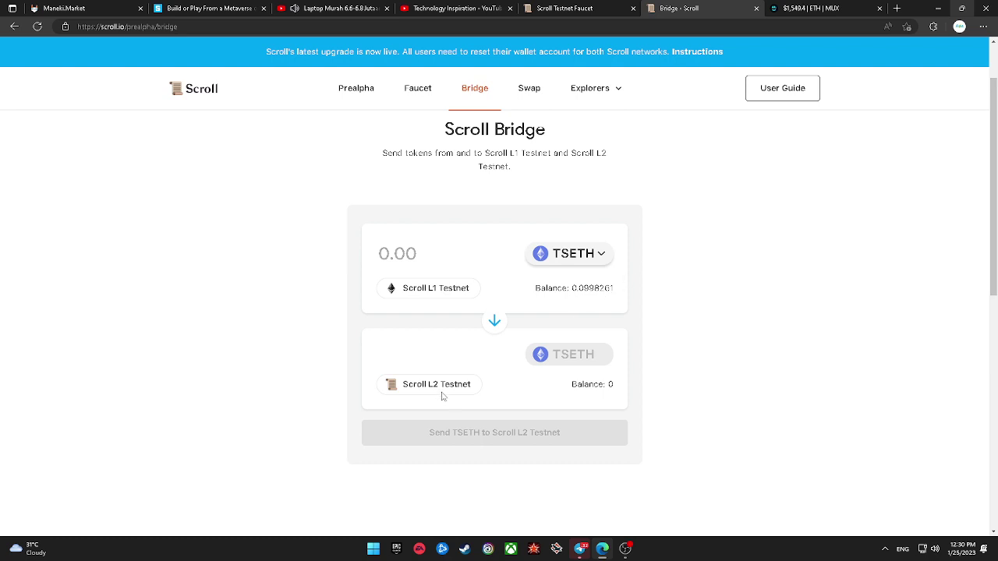
left_click(546, 87)
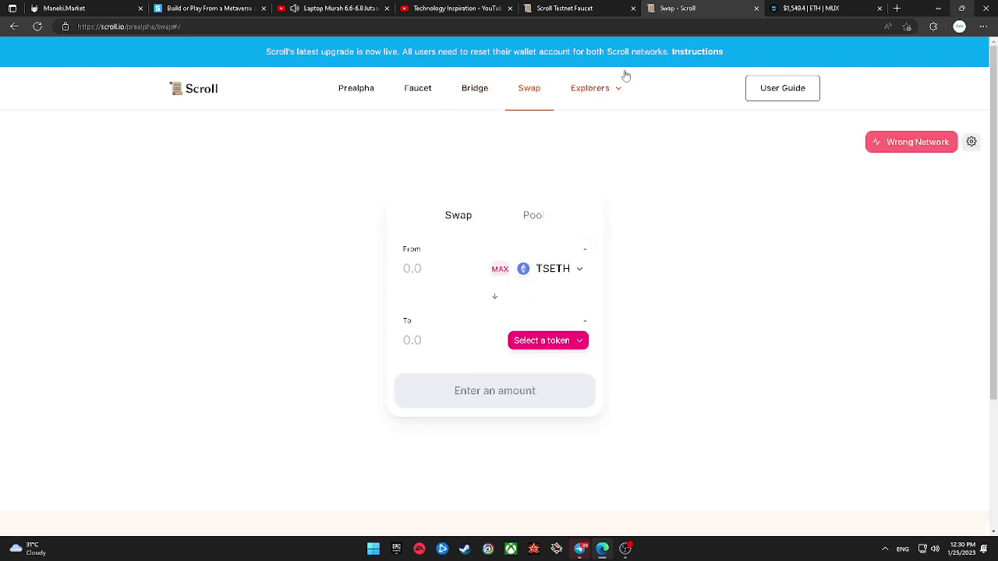
Return to the MUX trading page, close the account details, and switch the wallet to Scroll PreAlpha Testnet.
left_click(811, 7)
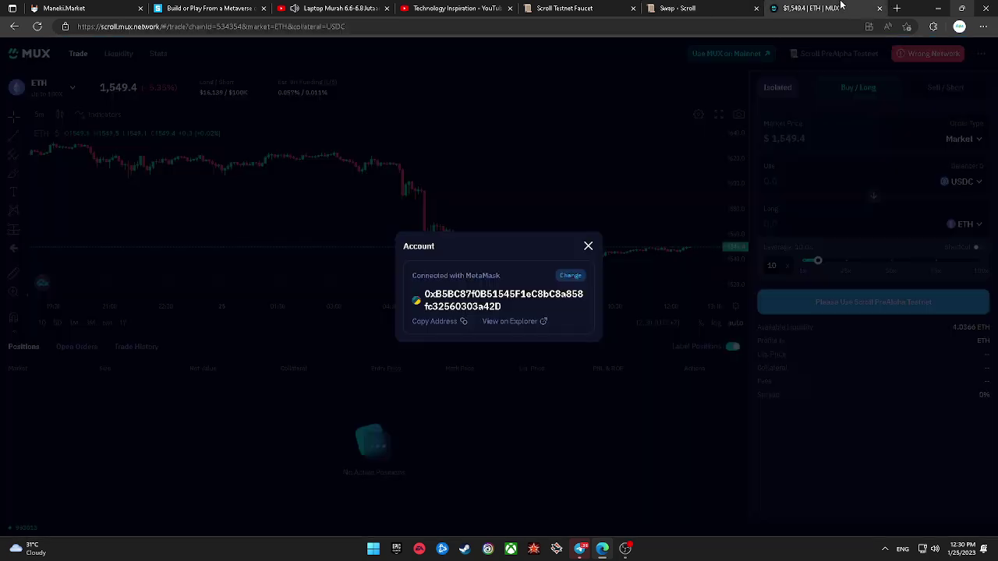
left_click(588, 246)
left_click(819, 304)
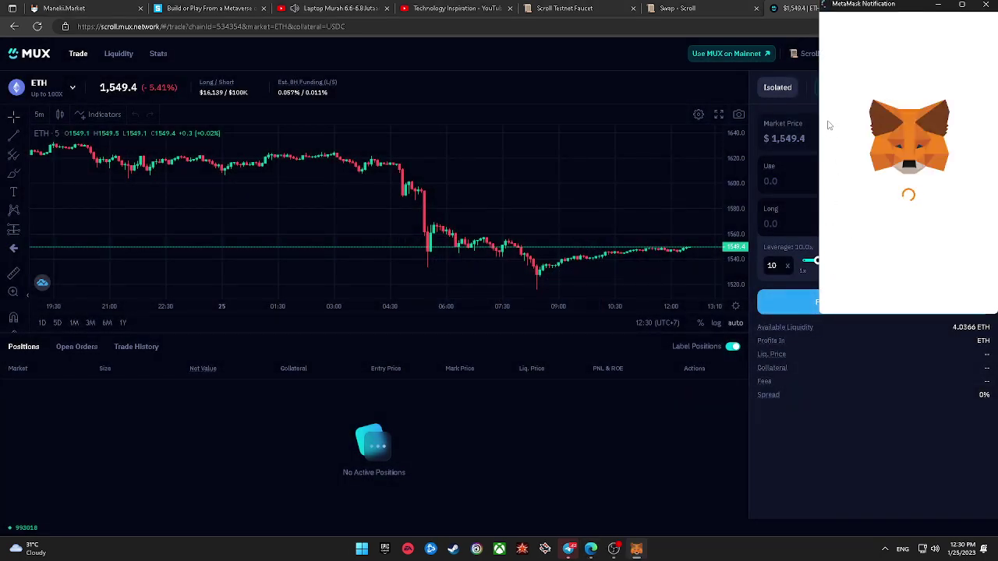
left_click(939, 294)
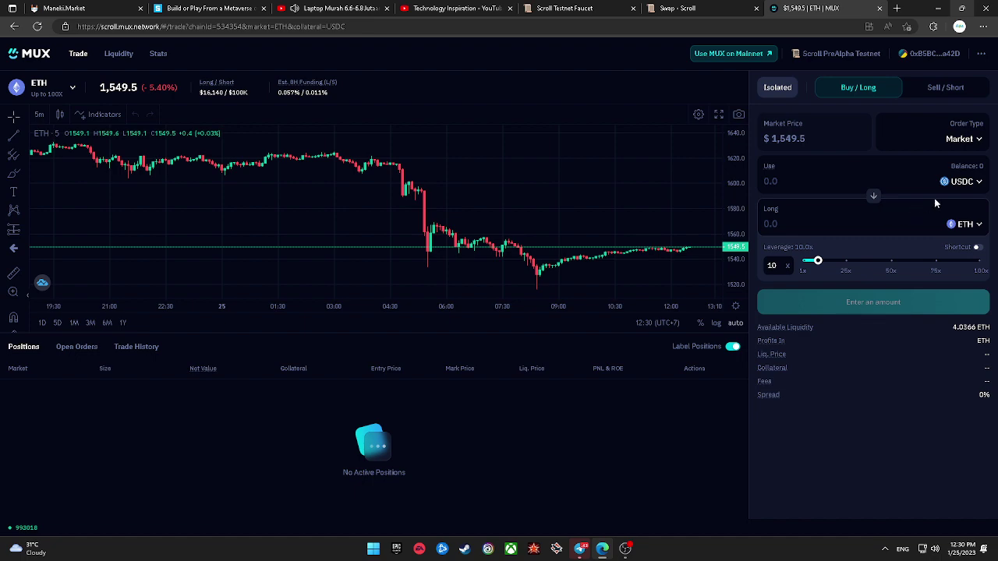
Choose ETH as the collateral and as the asset to long in the MUX order form.
left_click(960, 184)
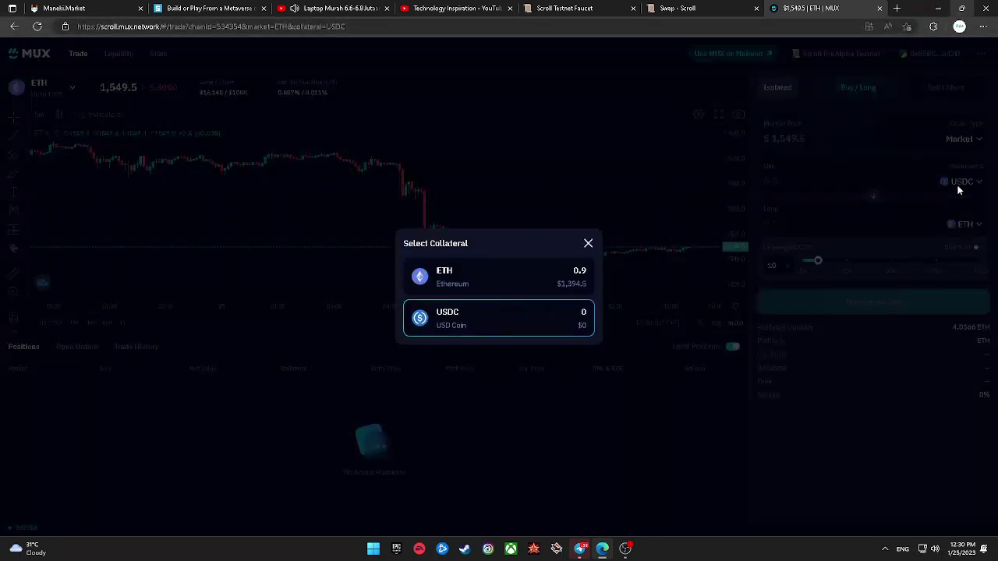
left_click(552, 271)
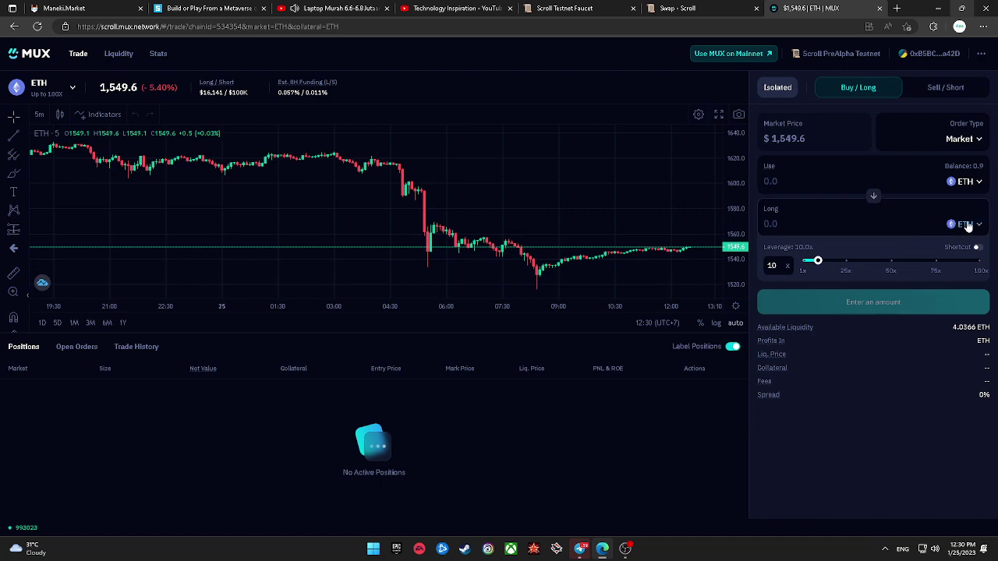
left_click(967, 224)
left_click(555, 294)
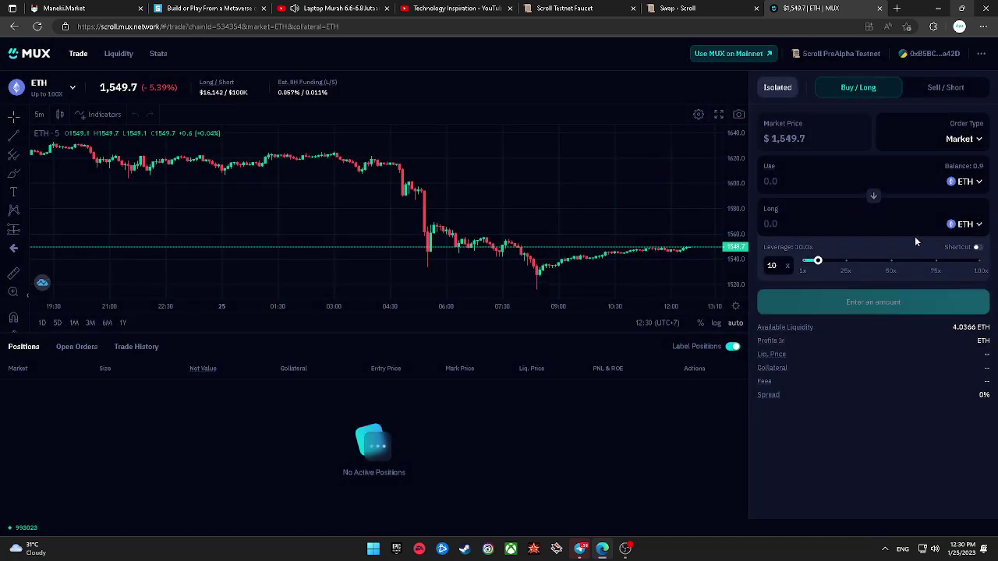
left_click(965, 224)
left_click(959, 224)
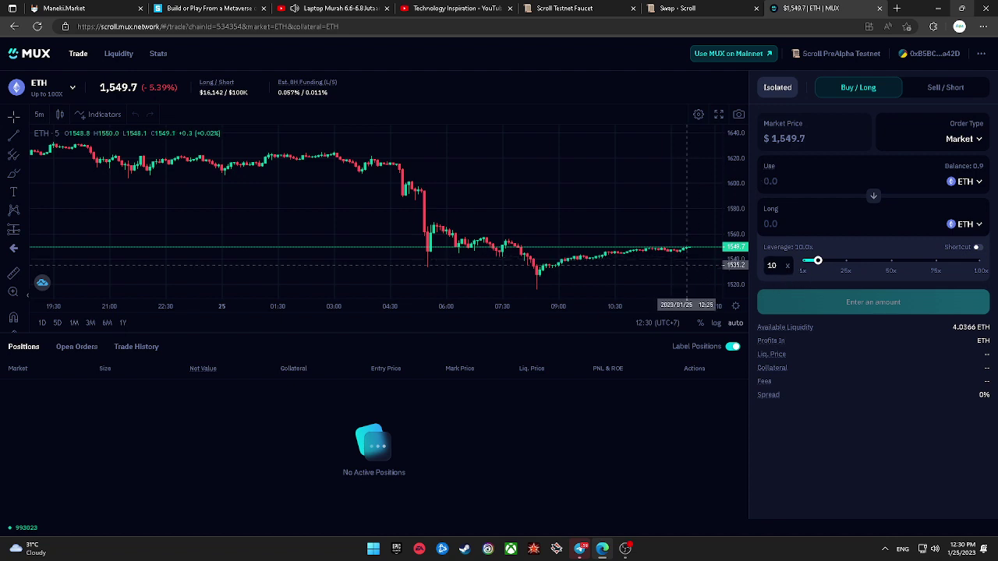
Inspect the ETH price chart at different time ranges, and set the collateral amount for the long order to 0.1 ETH.
scroll(686, 251, "up", 5)
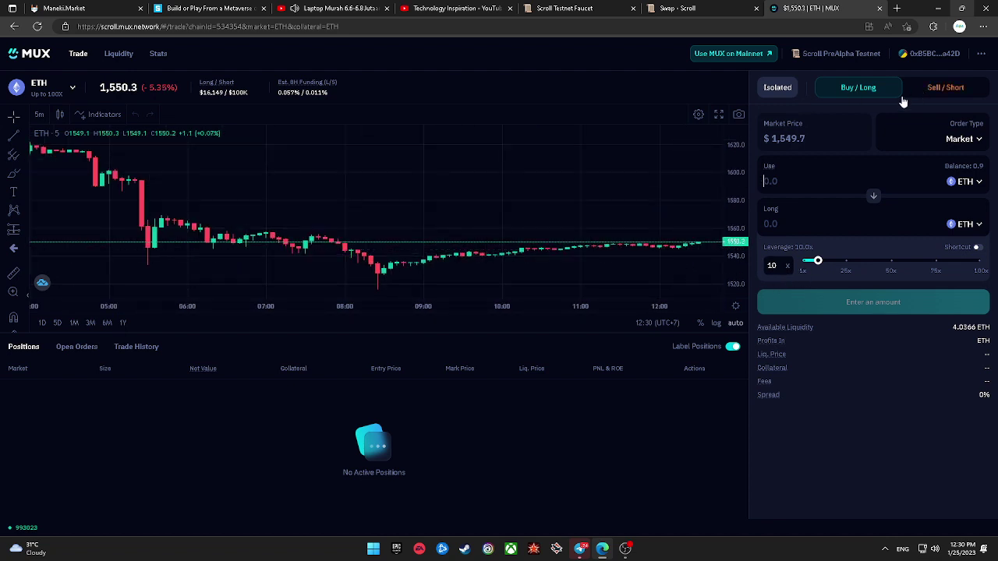
scroll(690, 238, "down", 5)
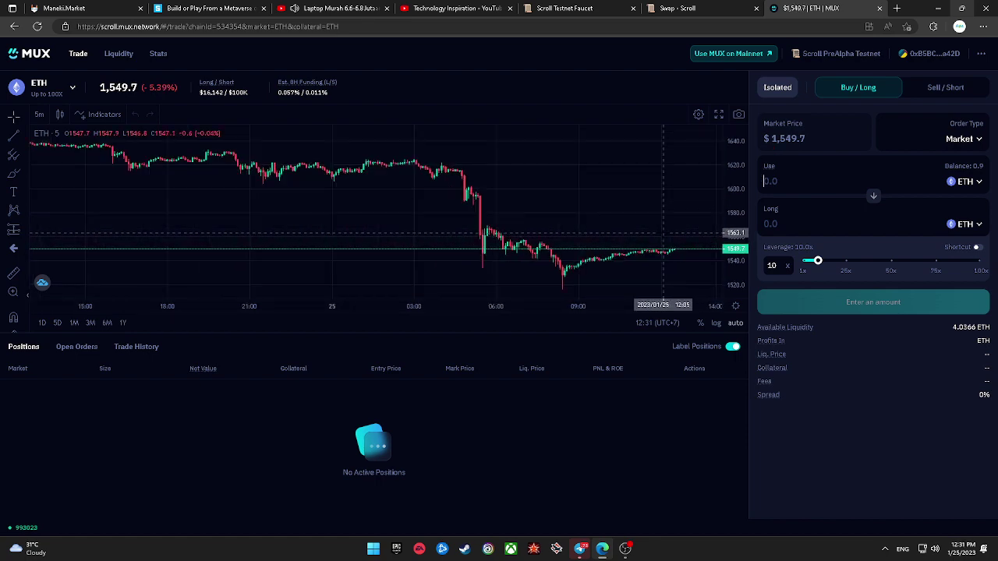
scroll(664, 233, "down", 8)
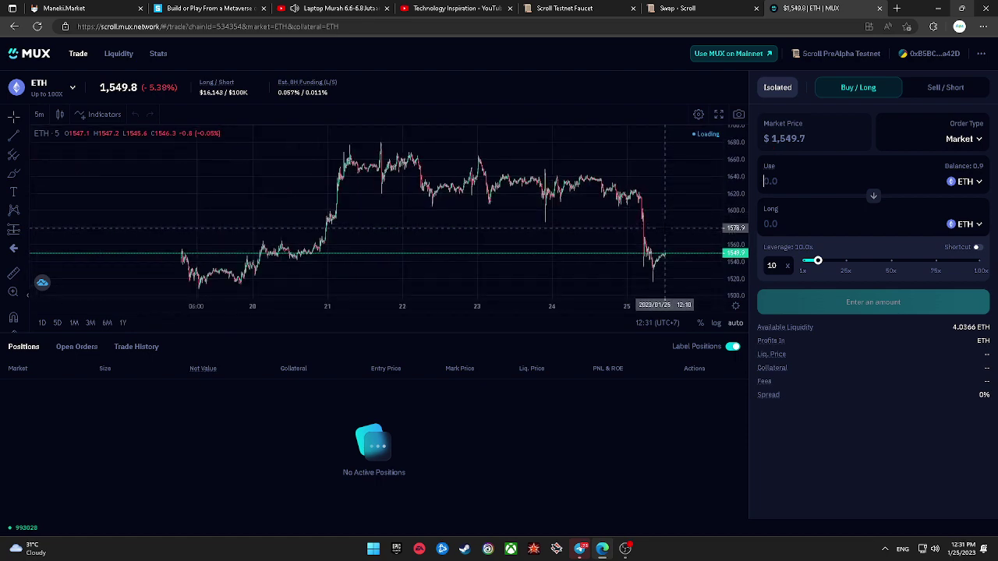
scroll(665, 227, "up", 5)
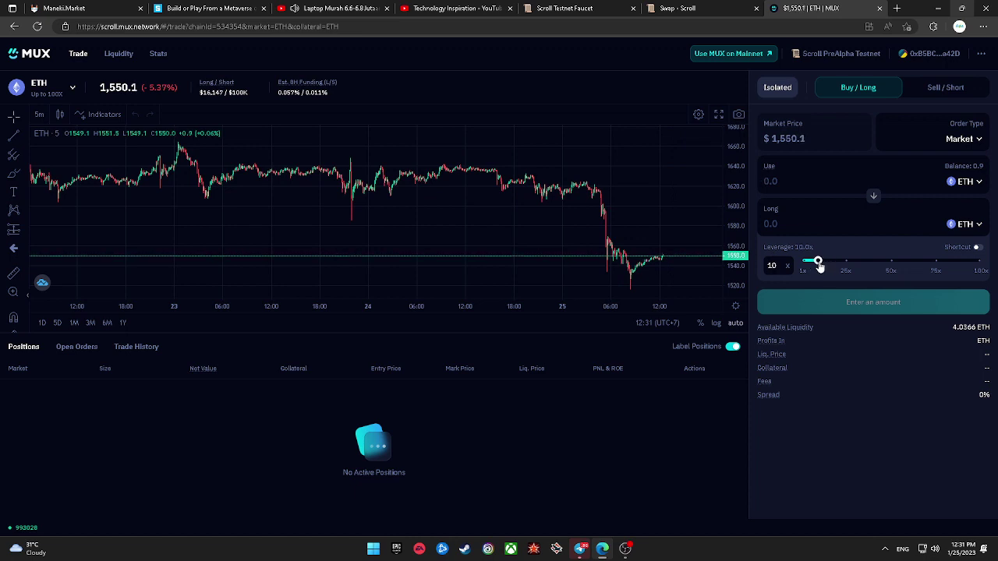
left_click(778, 179)
type("1")
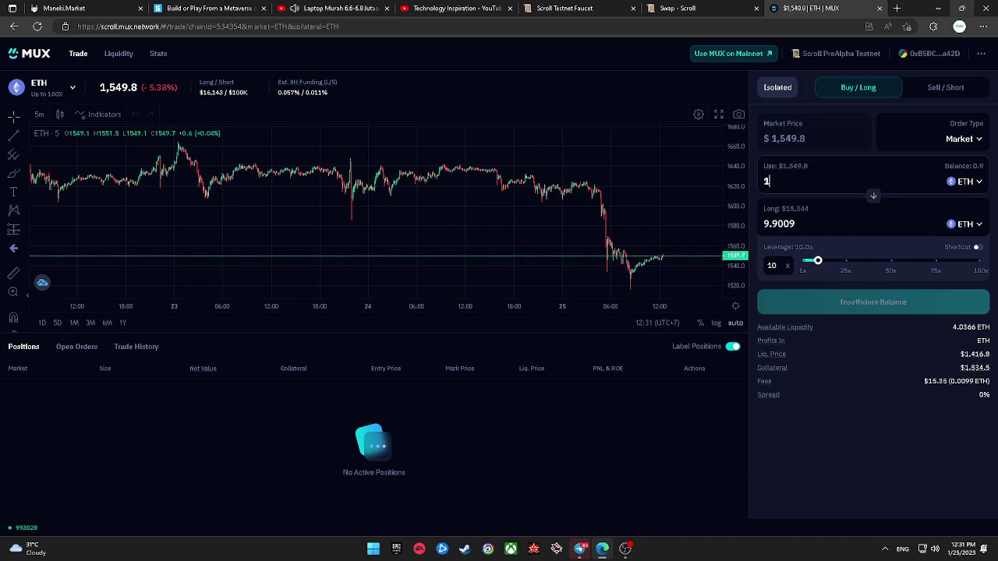
key("BackSpace")
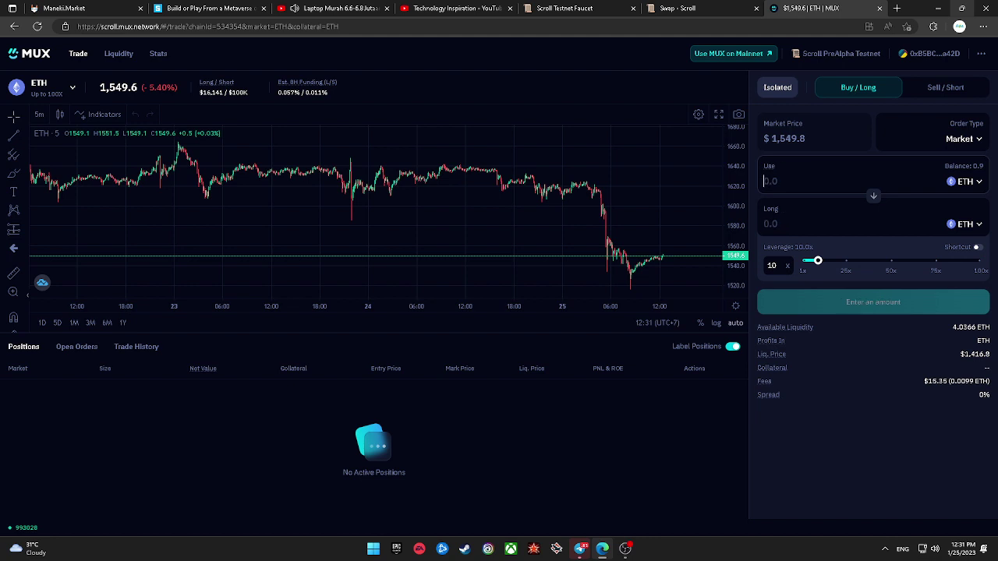
type("0.1")
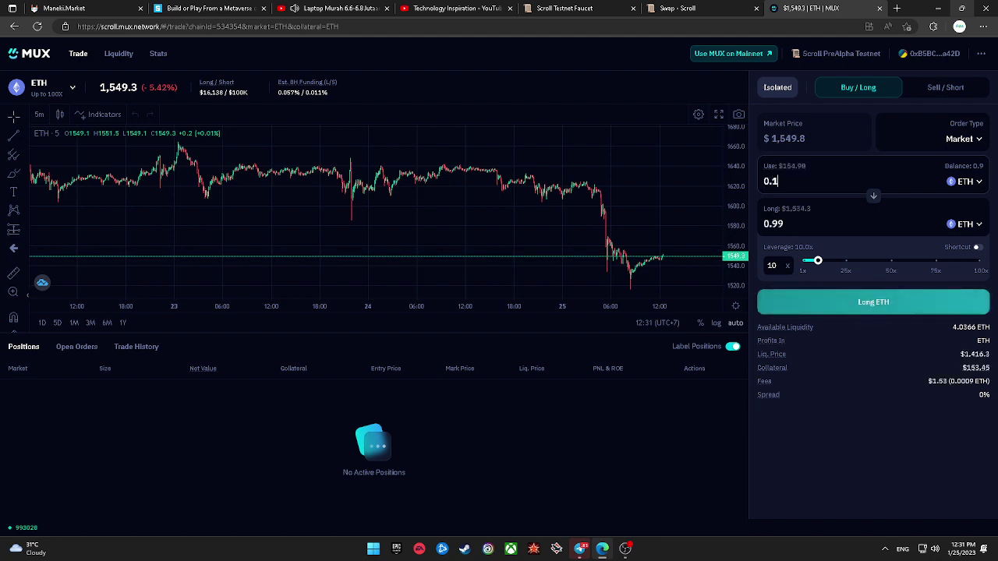
Submit the 10x long ETH market order and confirm its transaction in MetaMask.
left_click(832, 303)
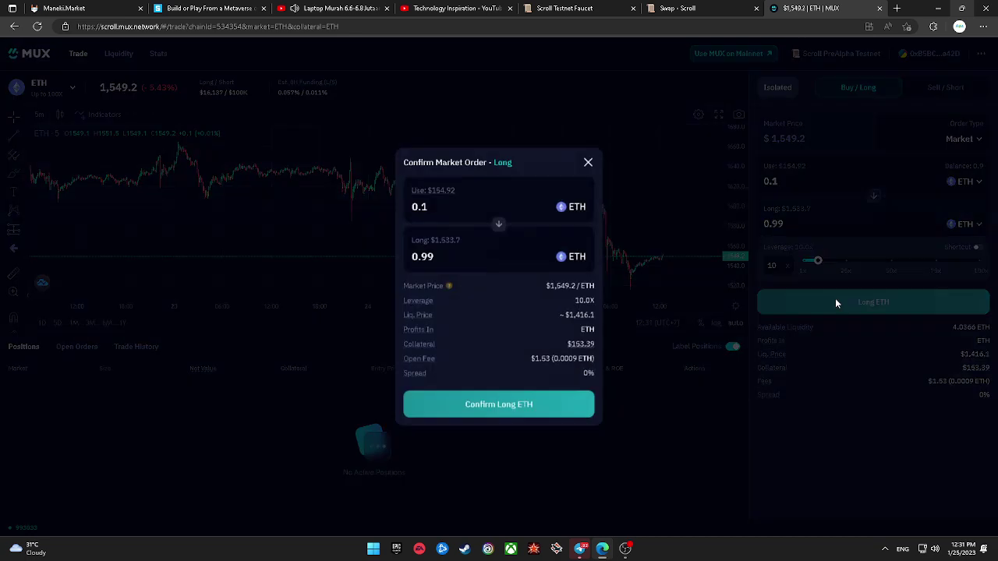
left_click(474, 406)
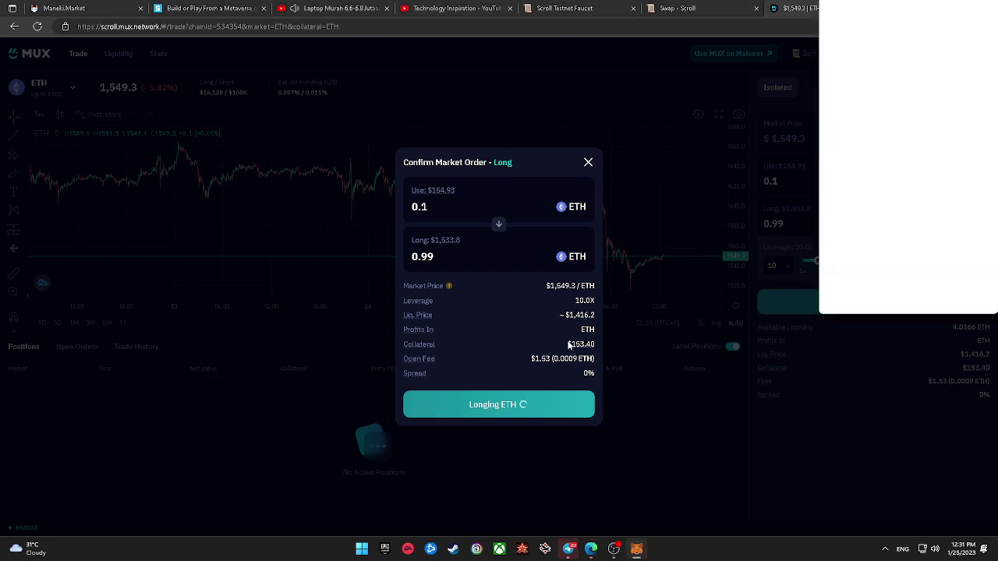
left_click_drag(841, 12, 651, 153)
scroll(729, 400, "down", 3)
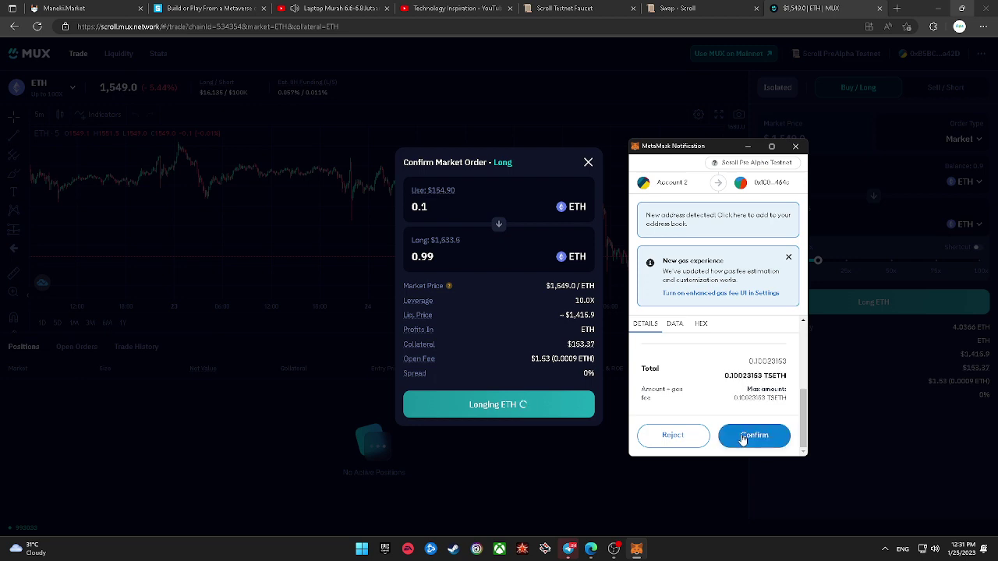
left_click(742, 438)
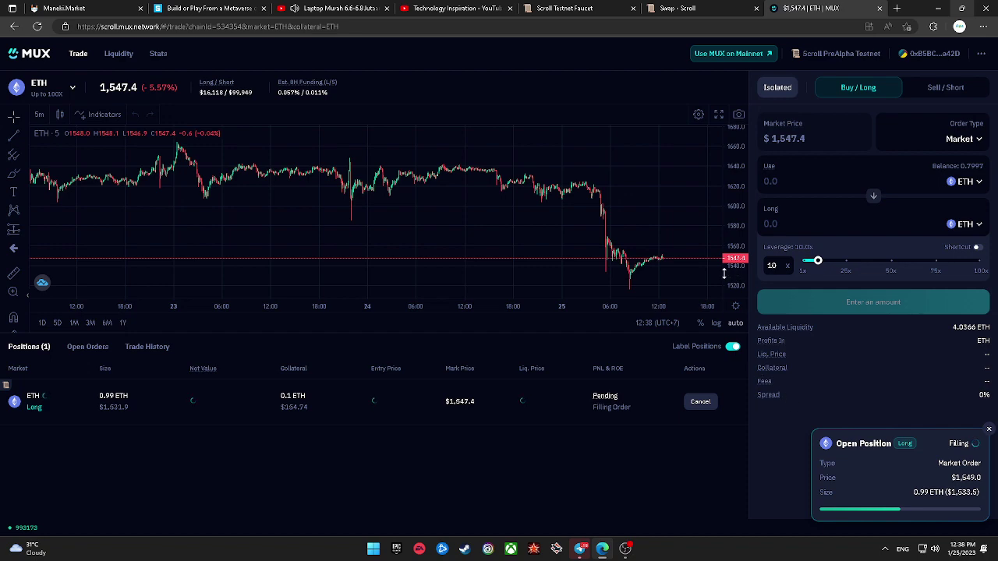
Examine the recent candles on the ETH price chart and view the MUX liquidity overview.
scroll(678, 262, "up", 3)
scroll(679, 262, "up", 5)
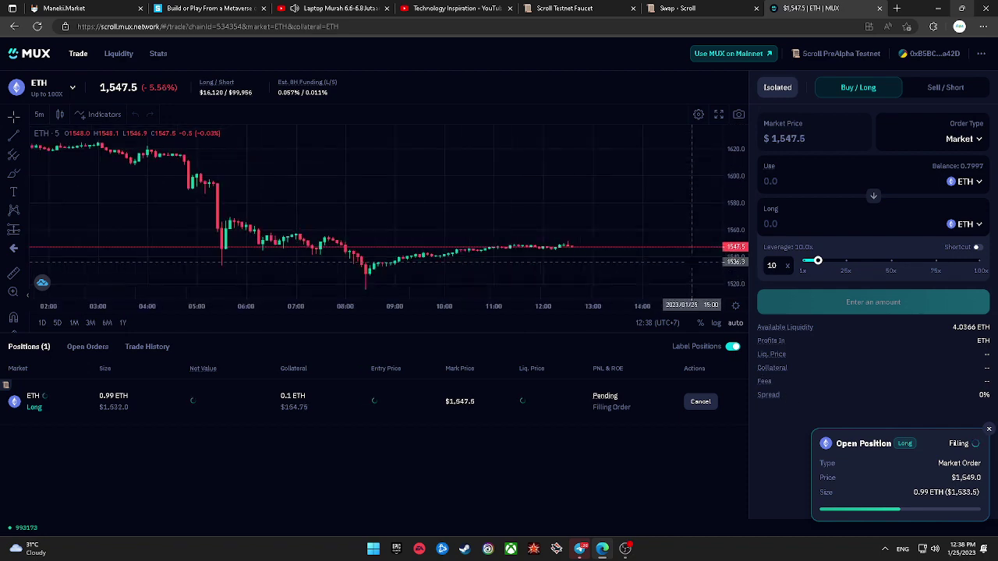
scroll(624, 226, "up", 1)
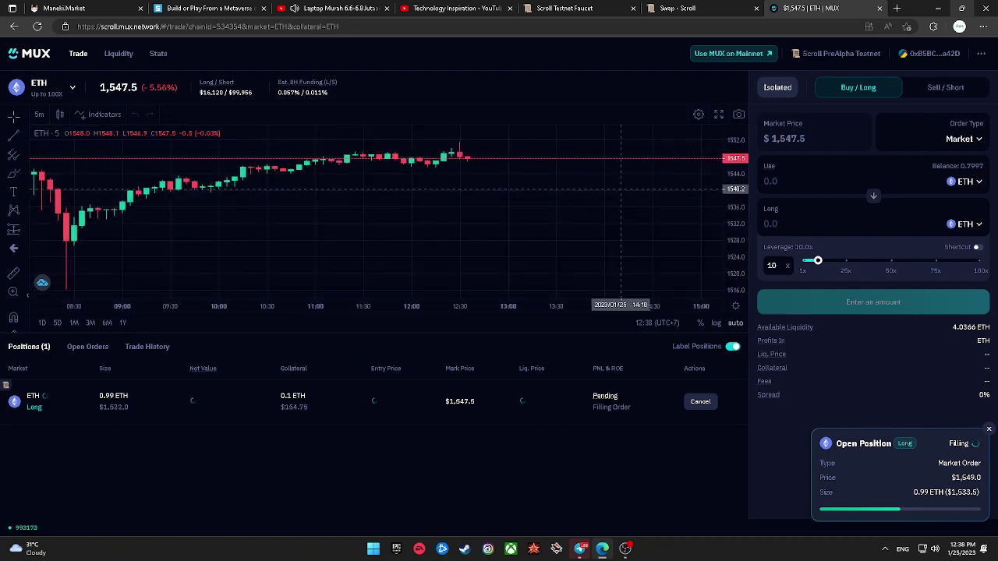
scroll(483, 162, "down", 5)
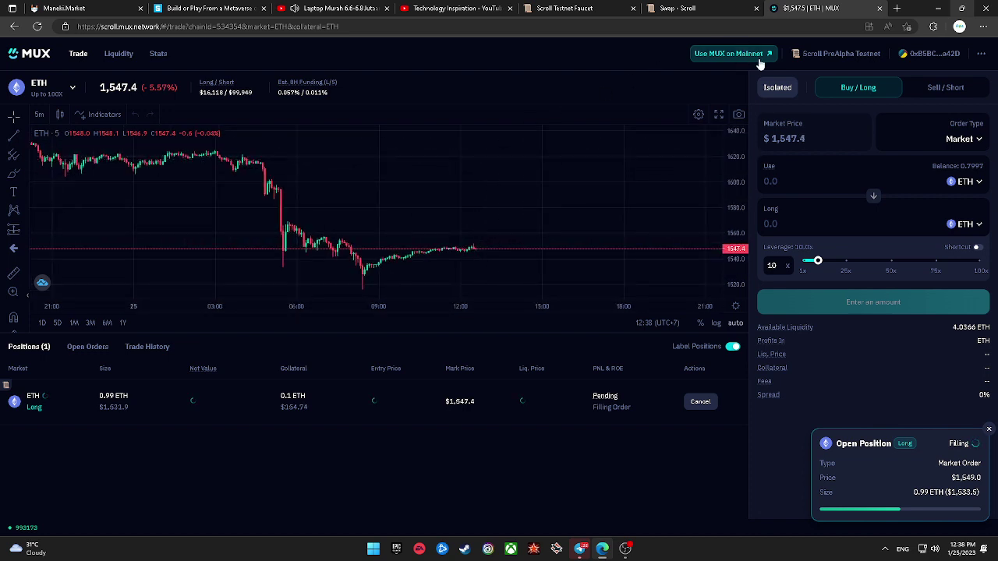
left_click(980, 56)
double_click(119, 53)
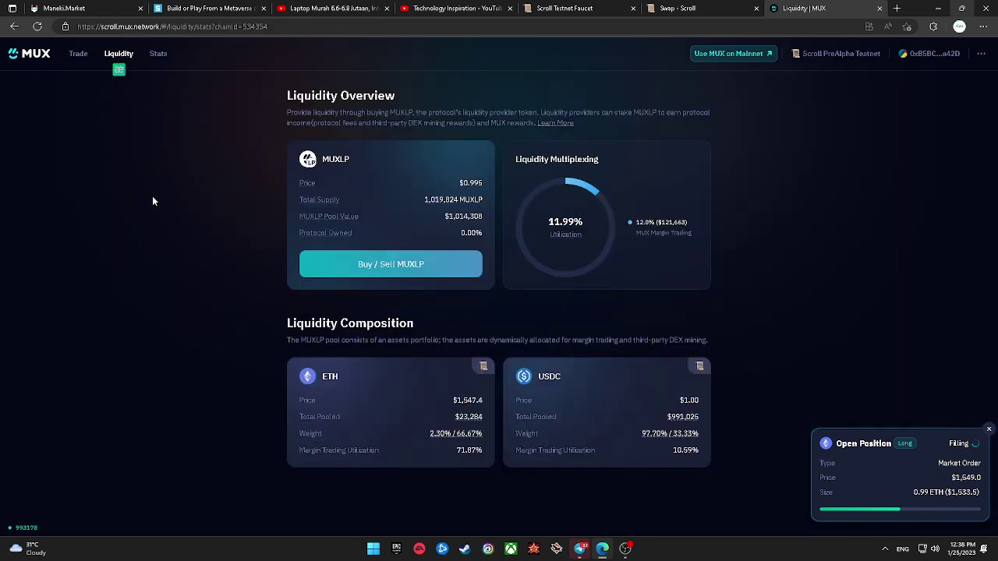
Open the MUX statistics dashboard and review its volume, trader PNL, MUXLP performance and user charts.
left_click(159, 53)
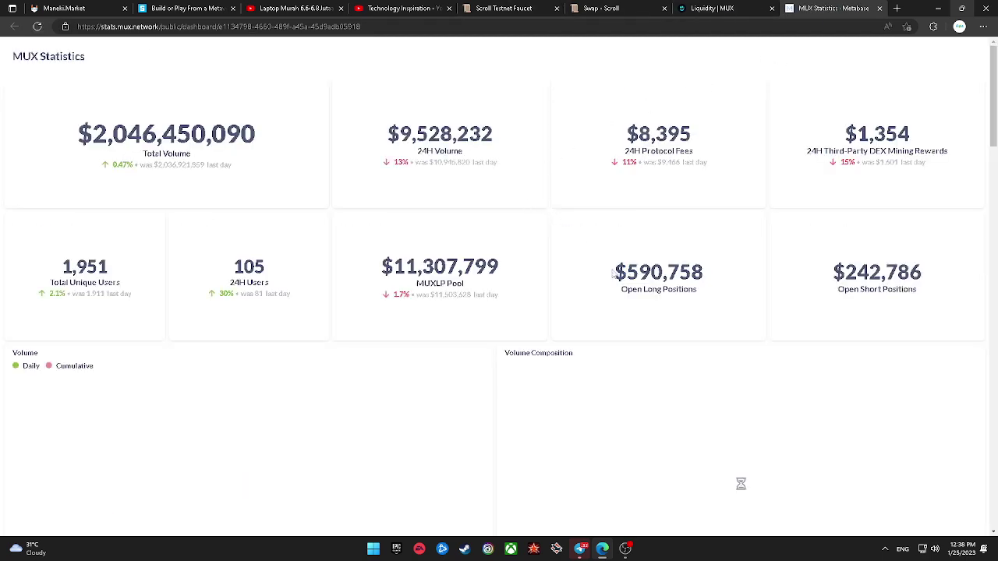
scroll(540, 248, "down", 10)
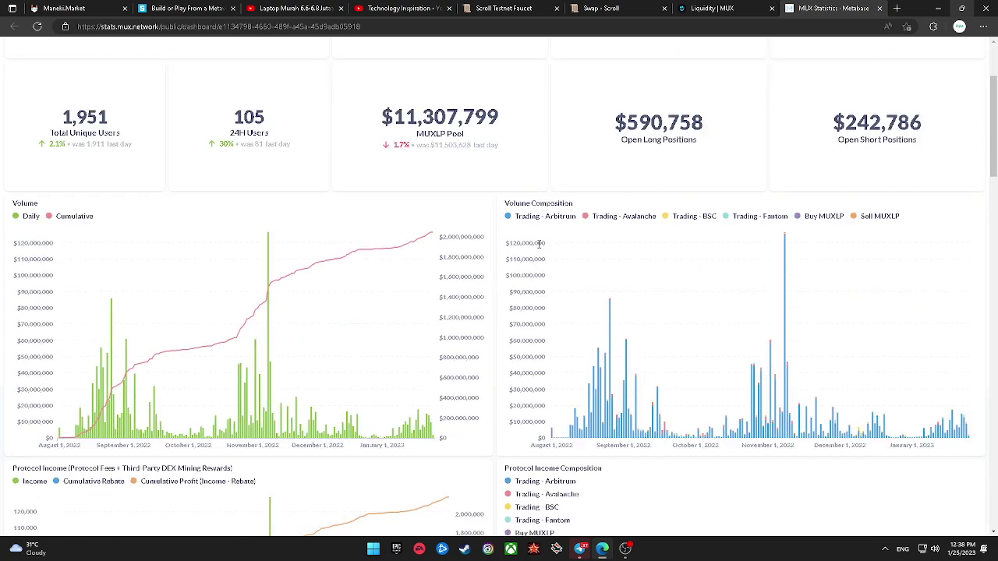
scroll(540, 248, "down", 10)
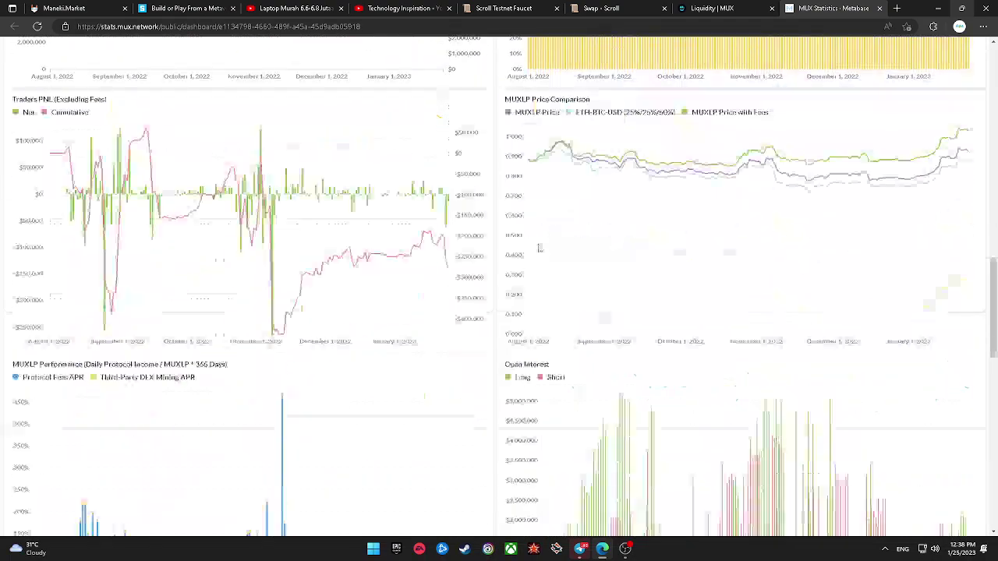
scroll(540, 248, "down", 3)
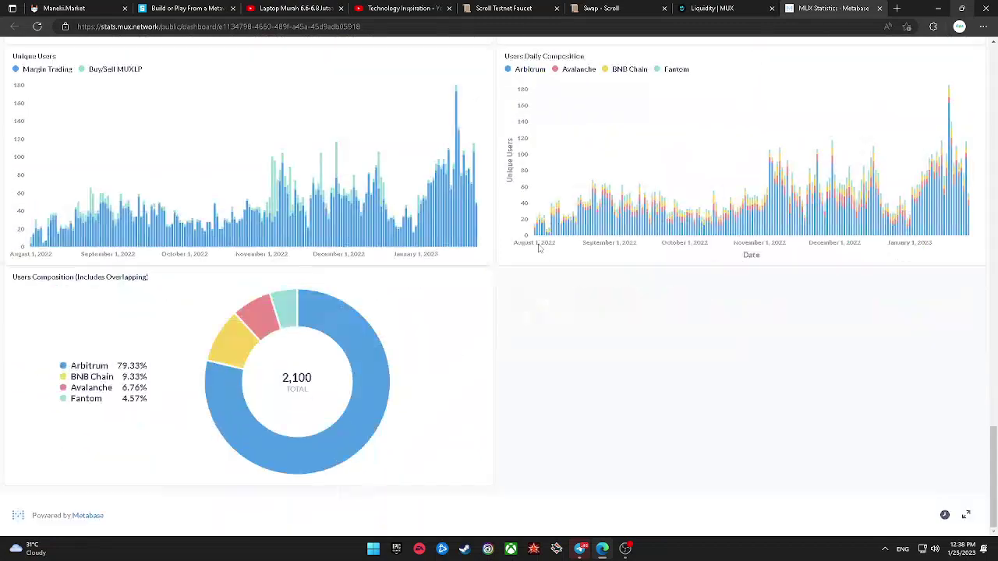
scroll(538, 244, "up", 20)
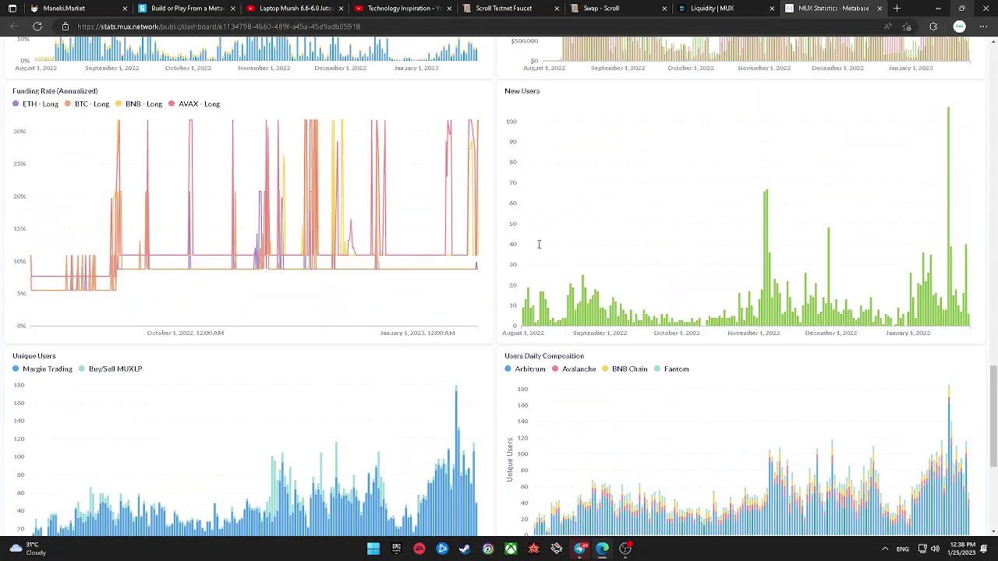
scroll(469, 246, "up", 3)
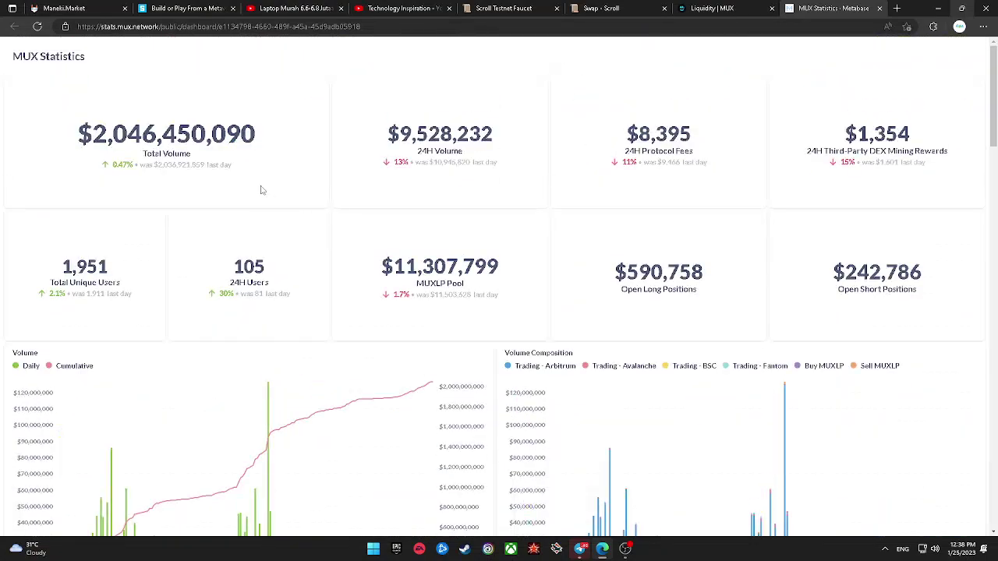
Return to the MUX liquidity page and start a MUXLP purchase with ETH as the payment token.
left_click(712, 8)
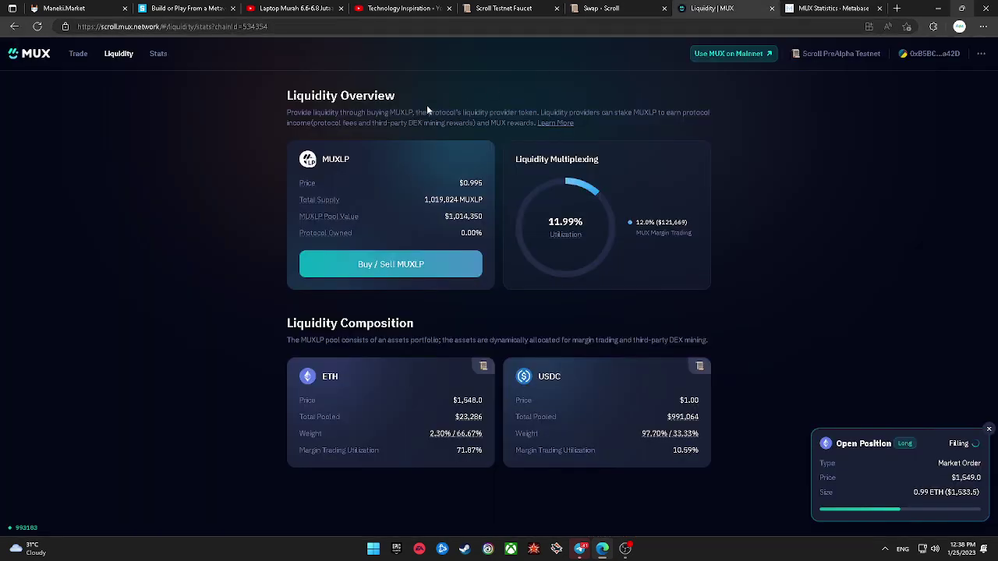
left_click(335, 262)
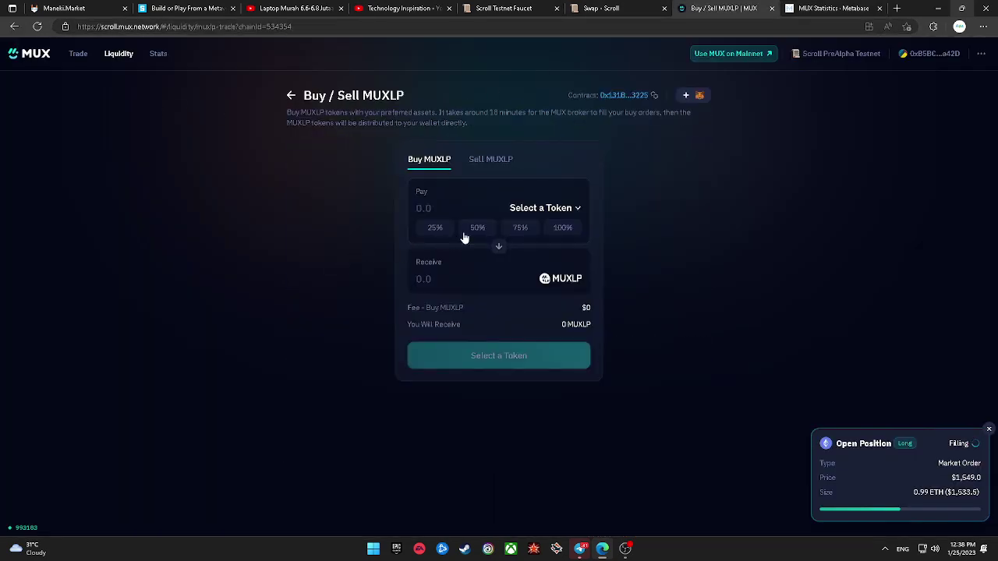
left_click(574, 209)
left_click(499, 274)
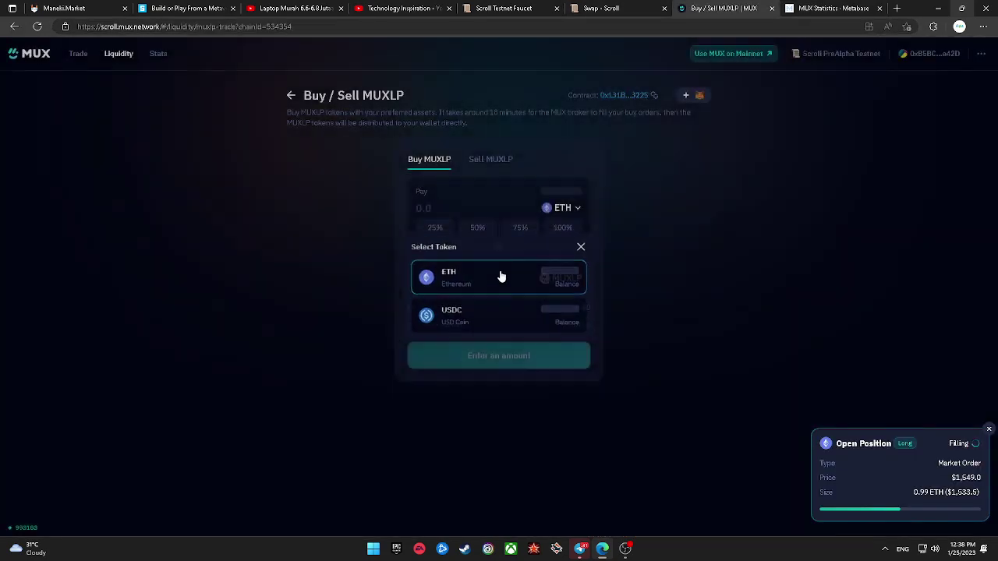
left_click(439, 208)
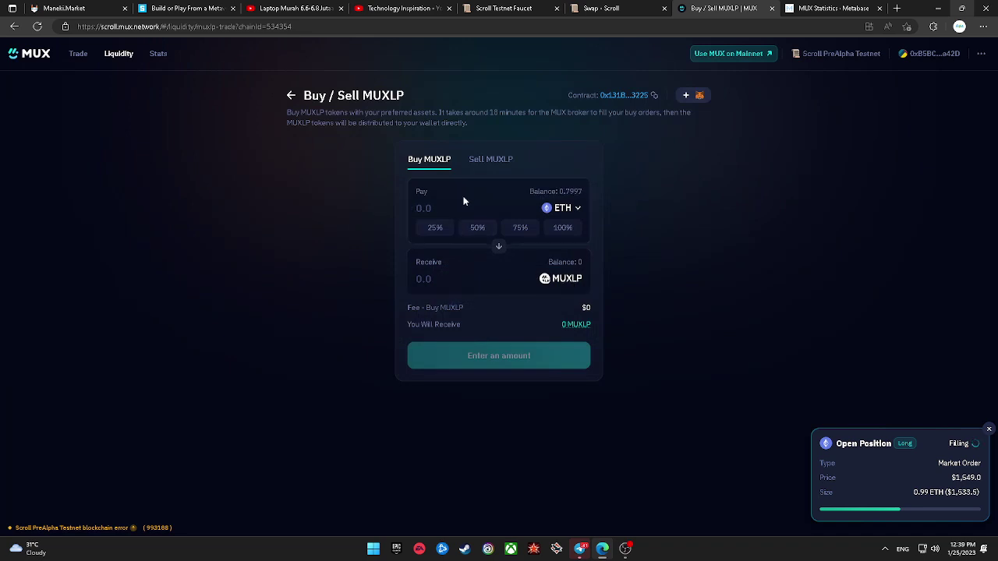
On Scroll's Swap page, select TSUSDC as the token to receive for TSETH.
left_click(607, 8)
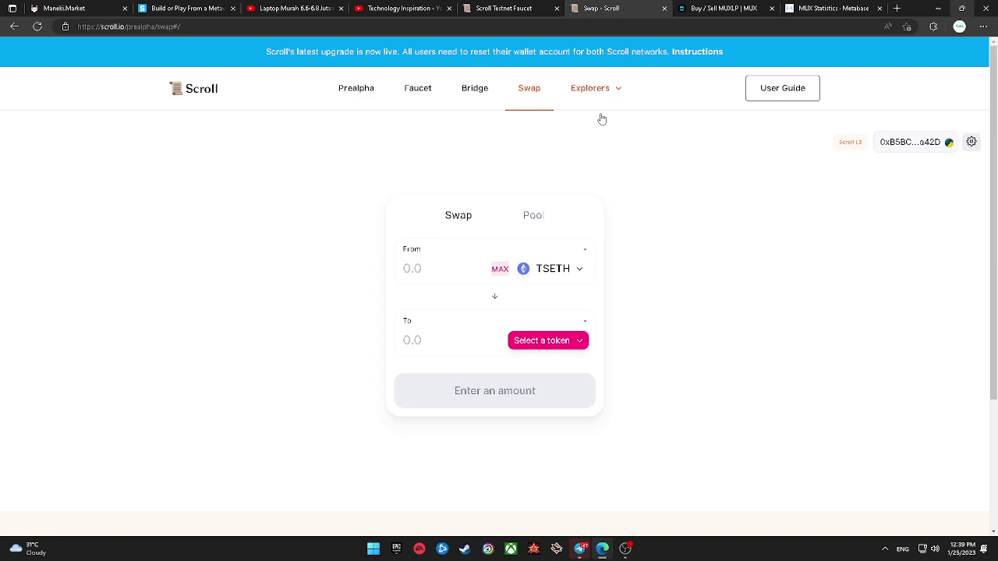
left_click(573, 345)
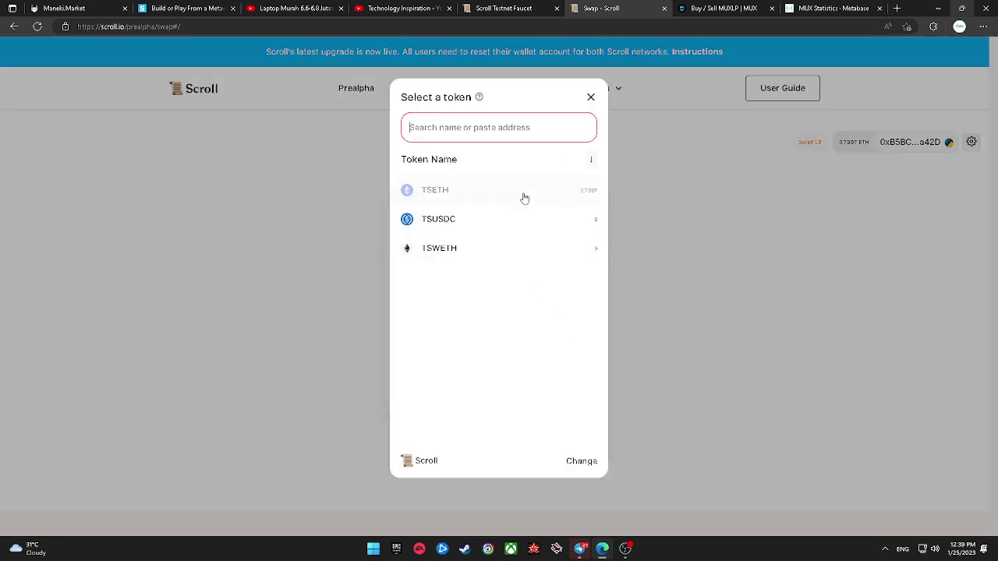
left_click(591, 97)
mouse_move(591, 122)
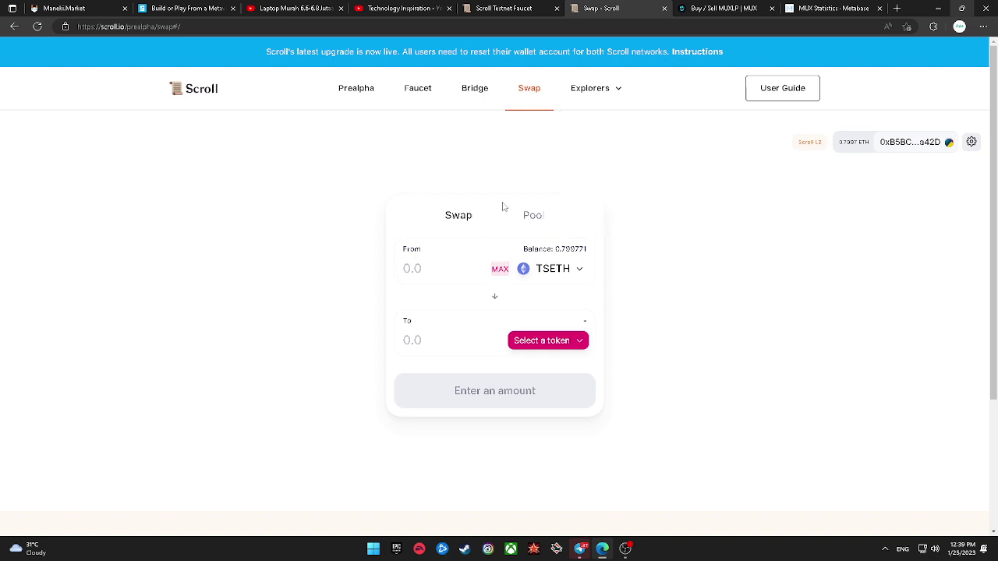
left_click(517, 340)
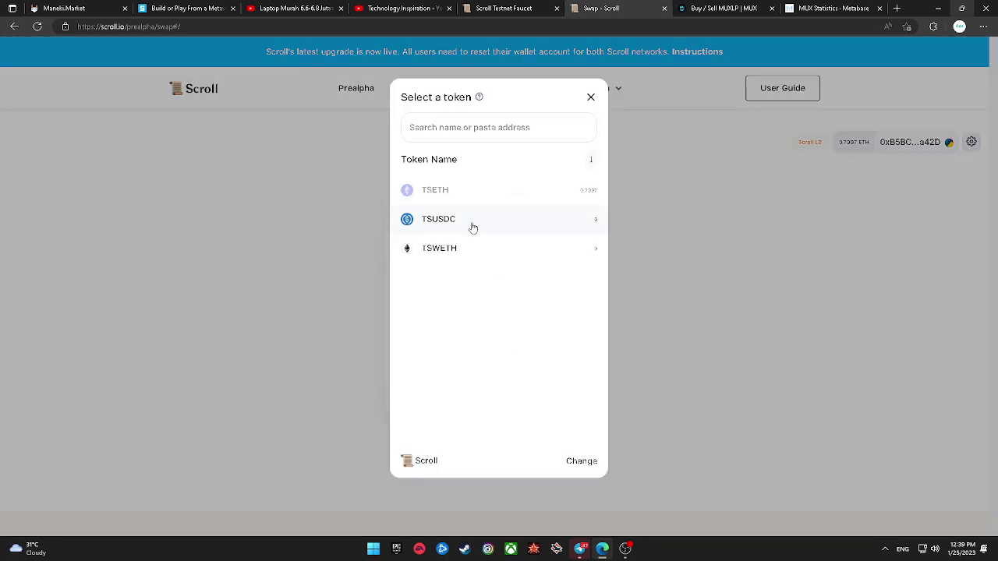
left_click(473, 226)
Return to MUX and submit a MUXLP purchase paying 25% of the ETH balance, 0.19994 ETH.
key("ctrl+Tab")
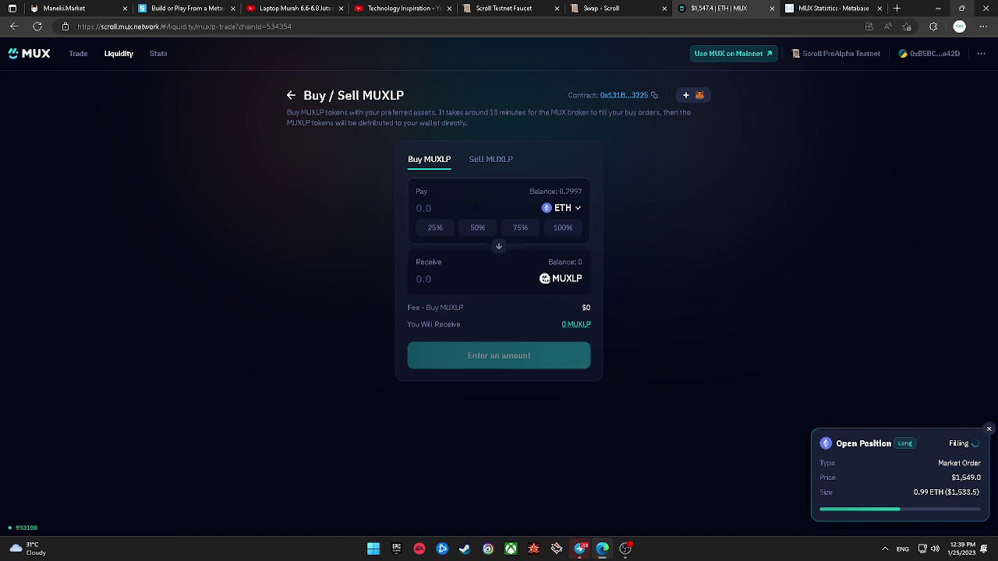
left_click(435, 227)
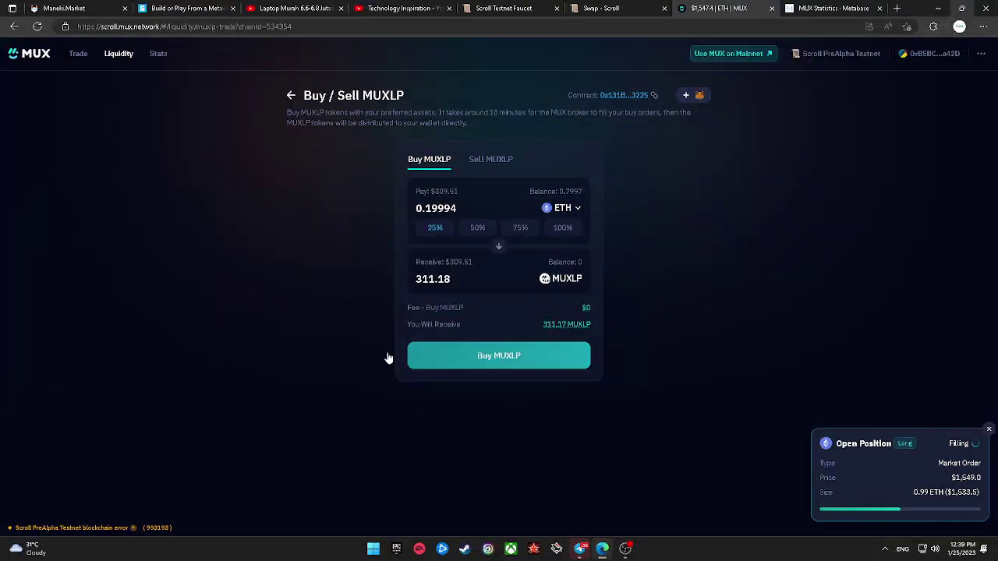
left_click(507, 358)
left_click(504, 326)
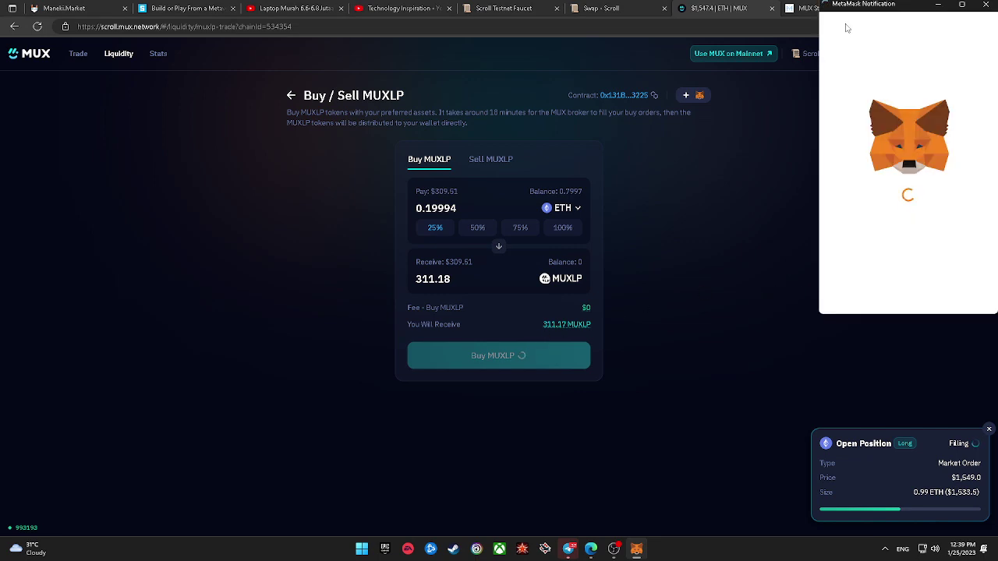
Review the gas fee and confirm the 0.19994 TSETH transaction in MetaMask, then dismiss the MUXLP staking reminder.
left_click_drag(865, 17, 719, 103)
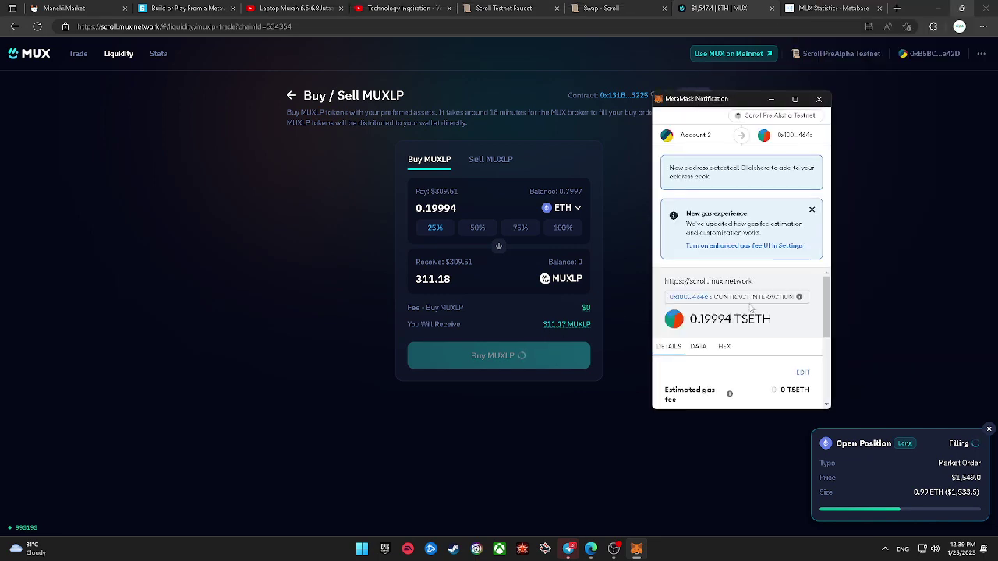
scroll(776, 341, "down", 2)
scroll(776, 342, "down", 5)
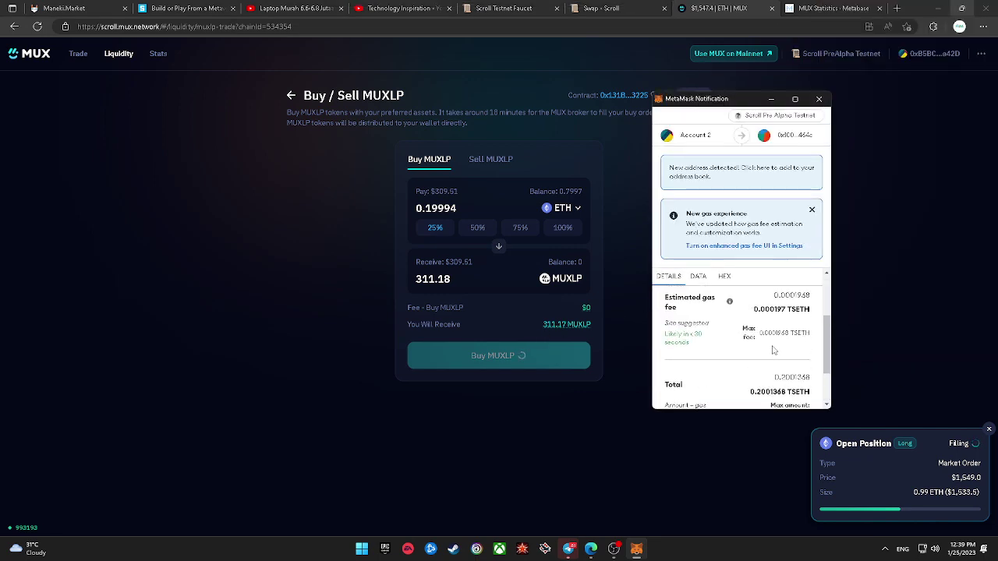
left_click(761, 389)
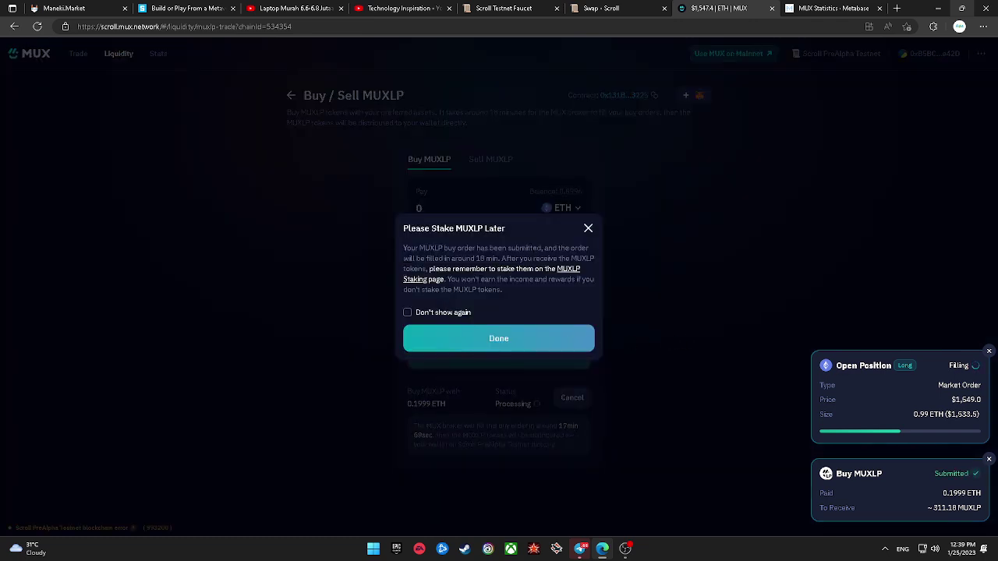
left_click(478, 339)
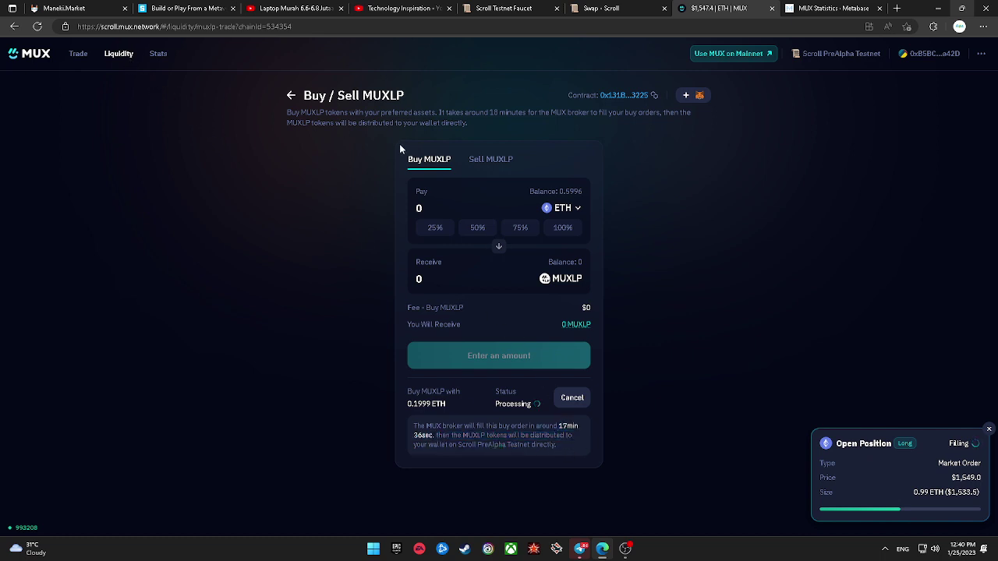
Go back to the MUX trading page and review the long asset choices and the ETH margin mode options without changing them.
left_click(79, 55)
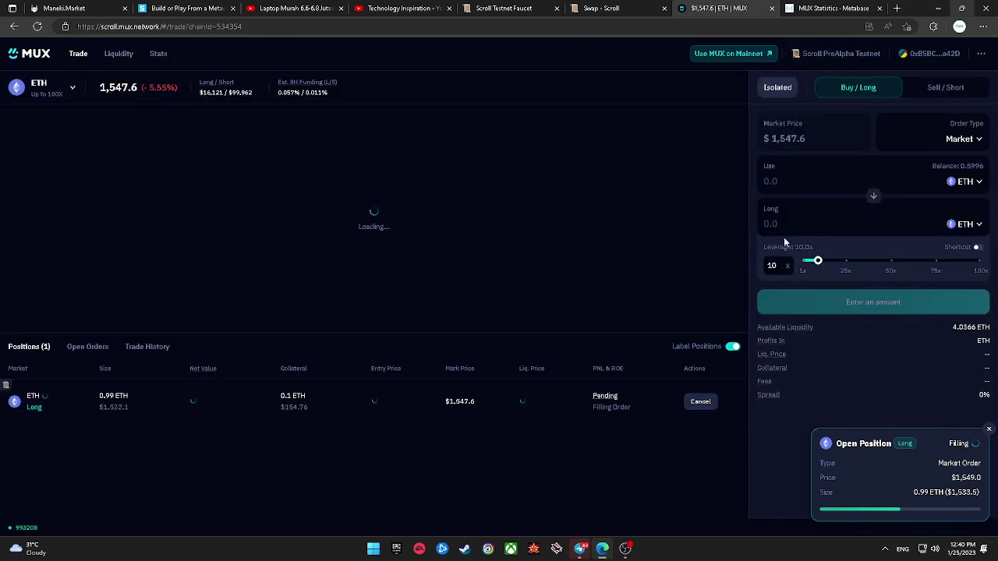
left_click(966, 224)
left_click(966, 225)
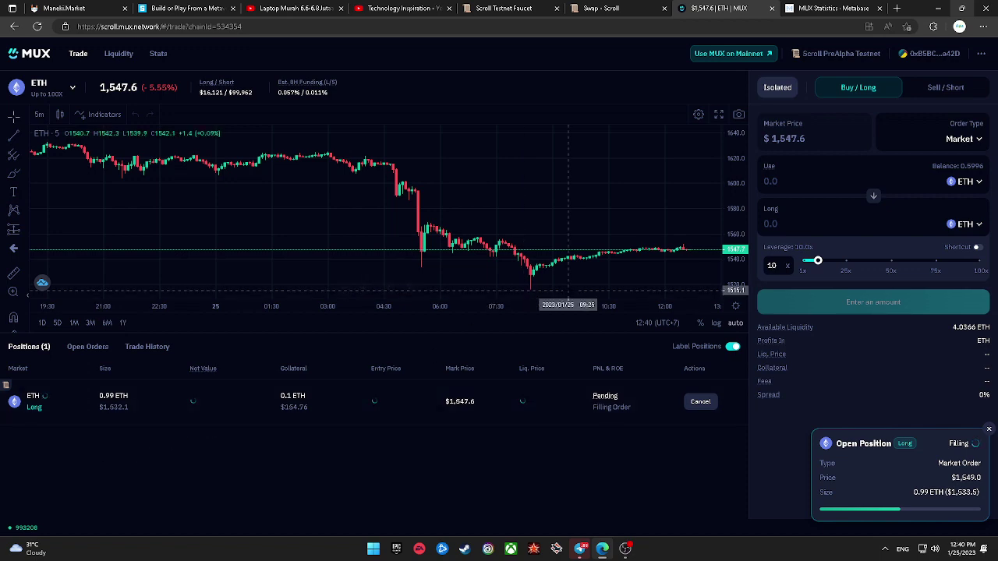
left_click(772, 92)
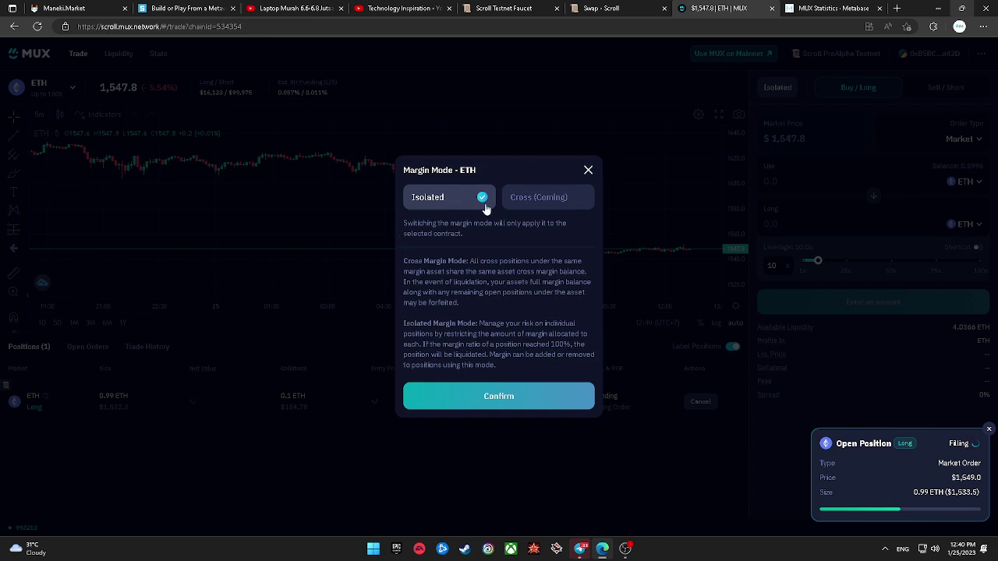
left_click(588, 171)
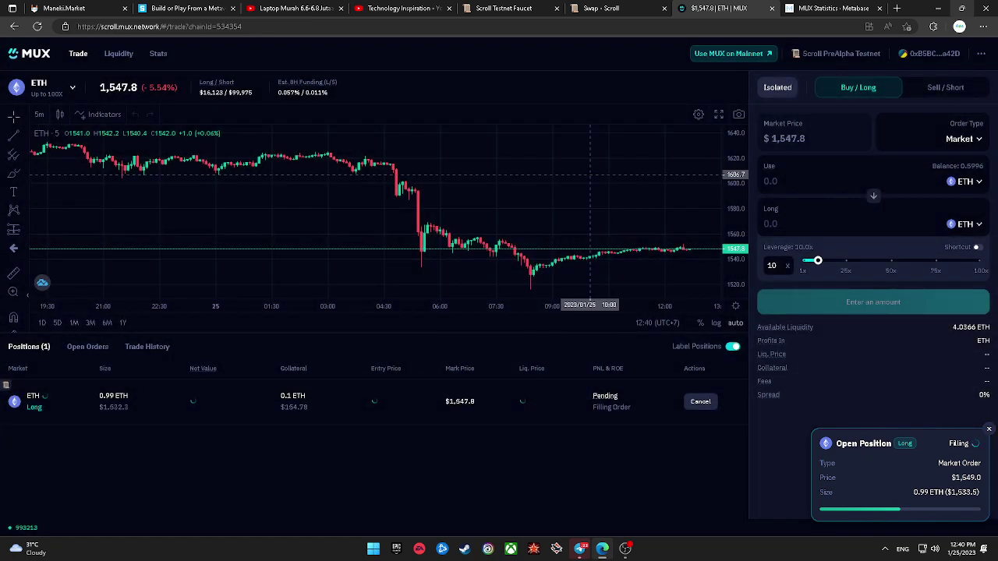